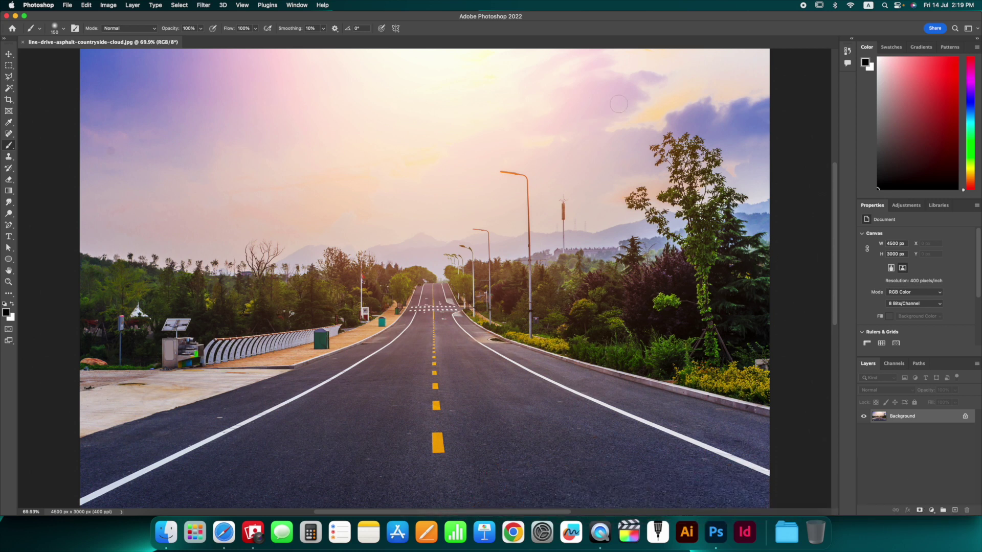
- Hide all panels and tools with Tab and restore them, then hide only the side panels with Shift+Tab
{"action": "scroll", "coordinate": [527, 133], "scroll_direction": "down", "scroll_amount": 2}
{"action": "scroll", "coordinate": [528, 133], "scroll_direction": "down", "scroll_amount": 1}
{"action": "scroll", "coordinate": [642, 134], "scroll_direction": "up", "scroll_amount": 3}
{"action": "scroll", "coordinate": [643, 134], "scroll_direction": "right", "scroll_amount": 1}
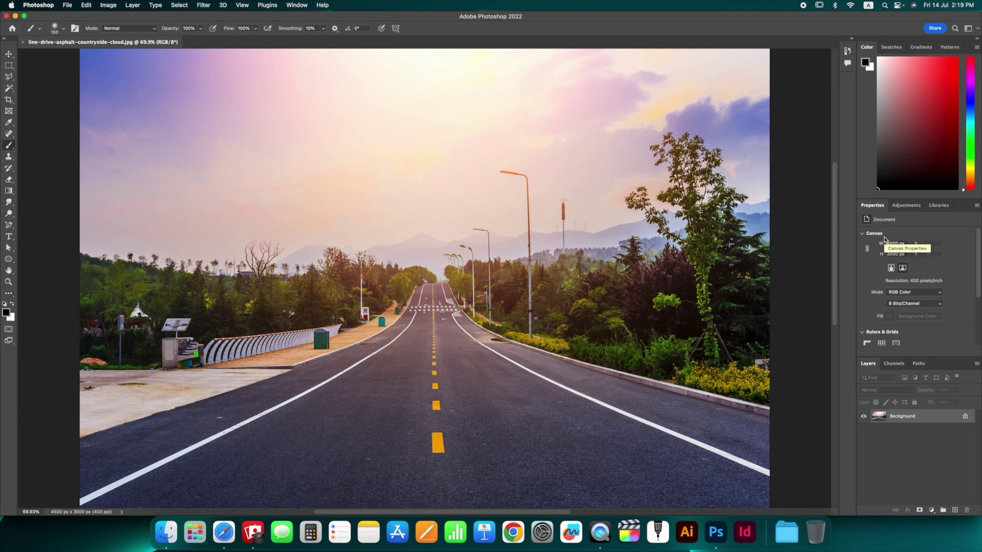
{"action": "key", "text": "Tab"}
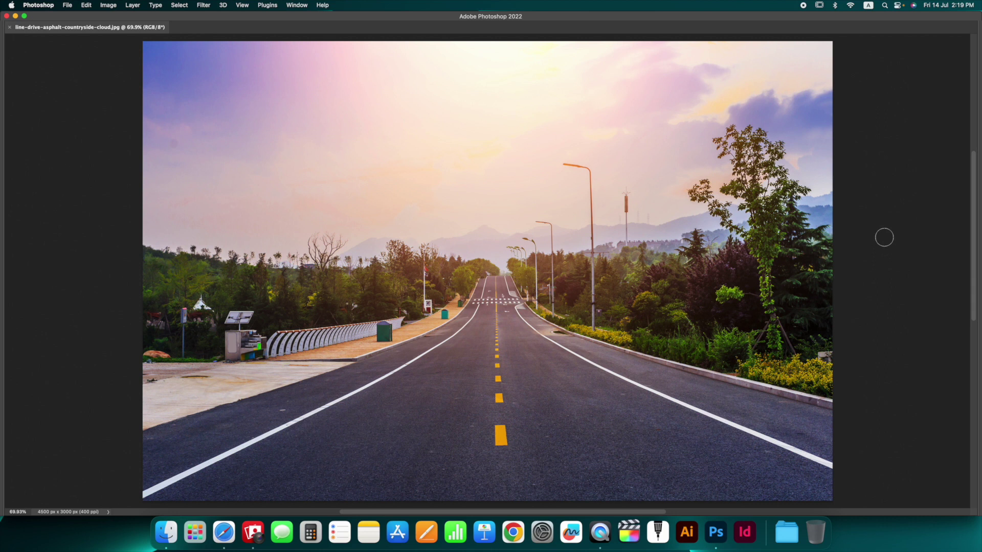
{"action": "scroll", "coordinate": [884, 237], "scroll_direction": "up", "scroll_amount": 1}
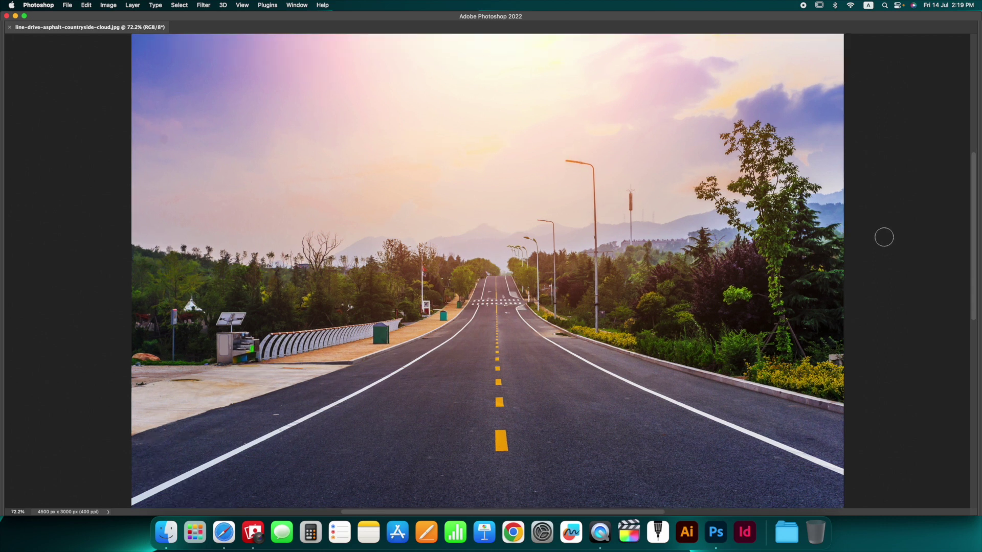
{"action": "key", "text": "Tab"}
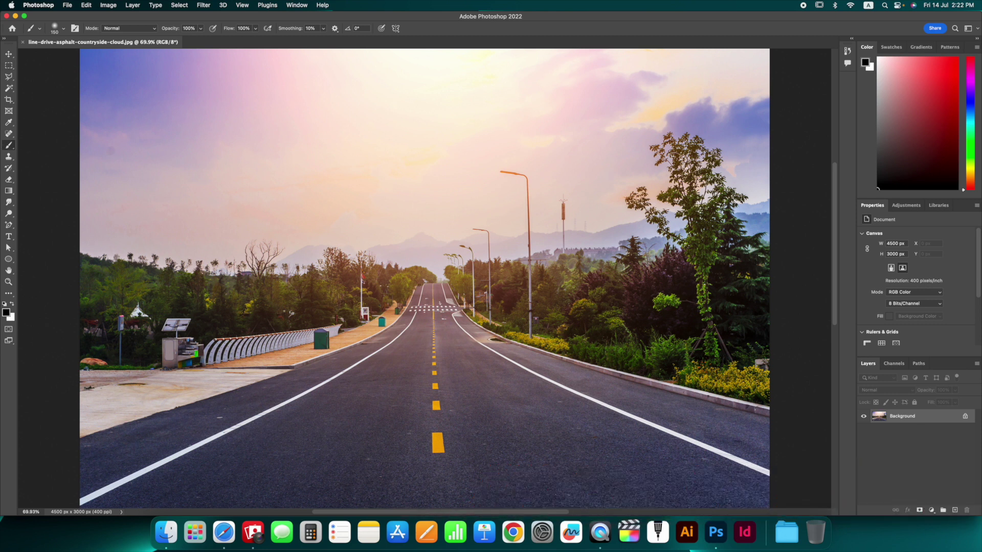
{"action": "key", "text": "shift+Tab"}
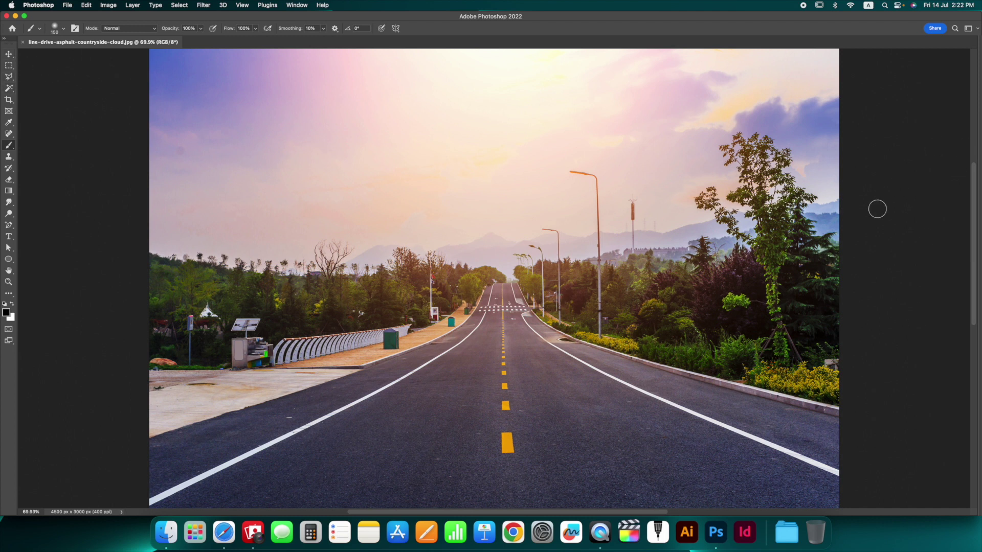
- Restore the side panels and cycle through full-screen with menu bar and full-screen on black
{"action": "key", "text": "shift+Tab"}
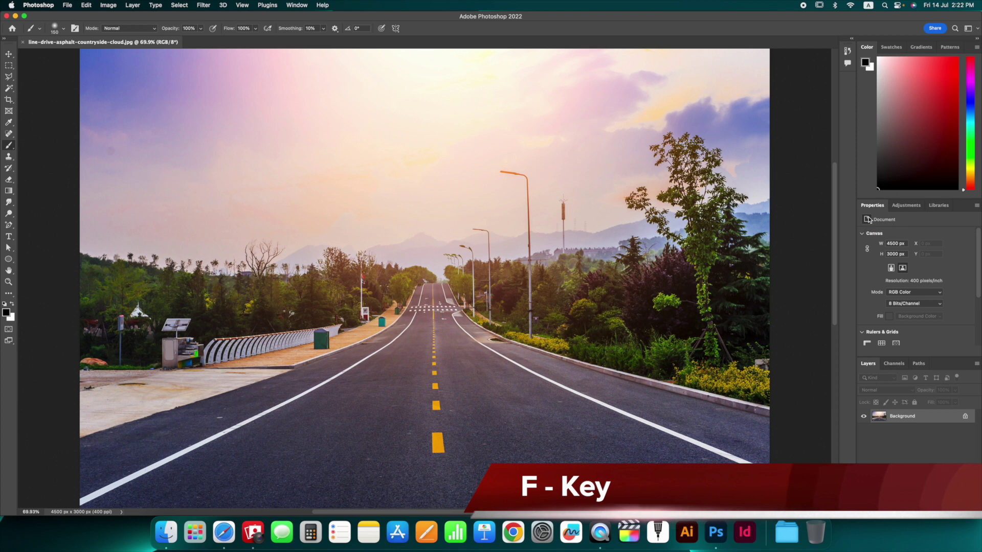
{"action": "key", "text": "f"}
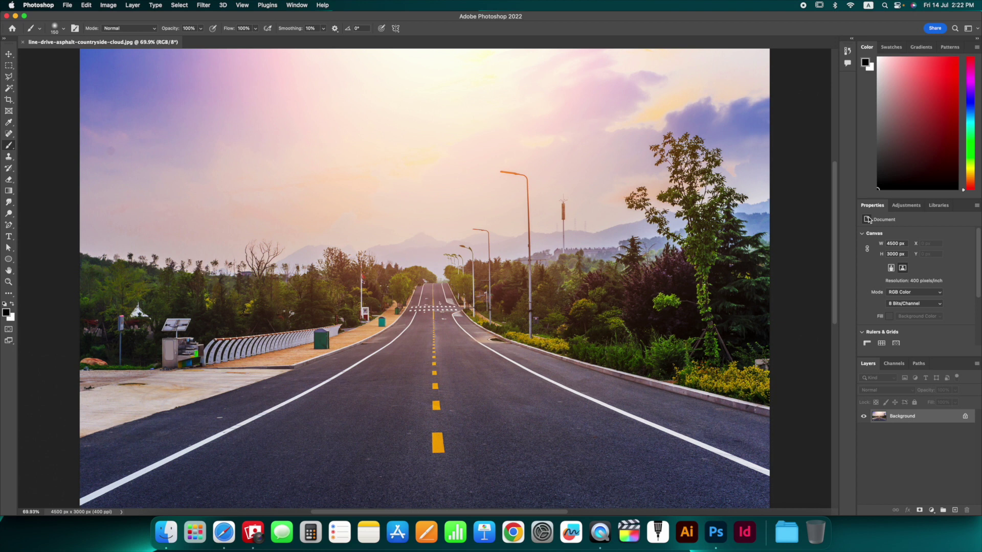
{"action": "key", "text": "f"}
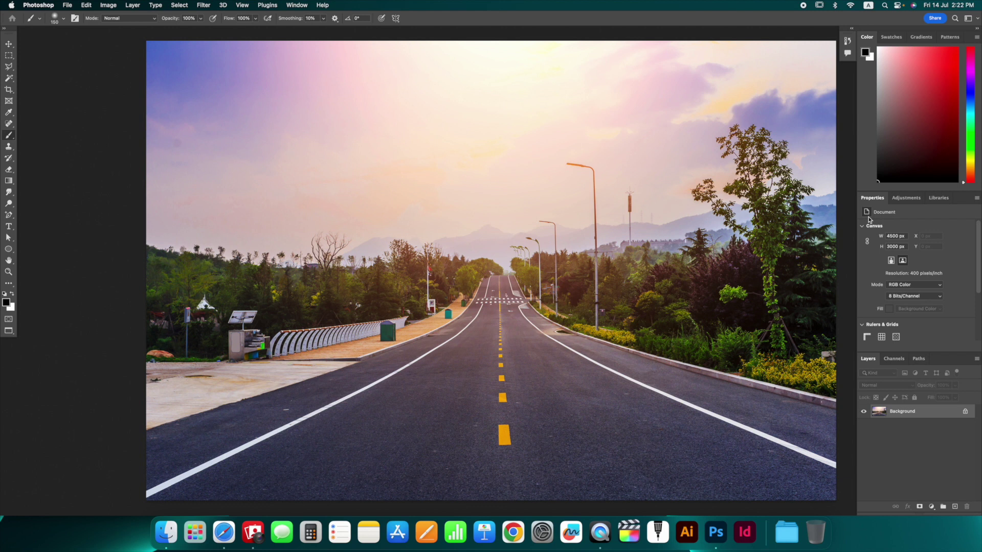
{"action": "key", "text": "f"}
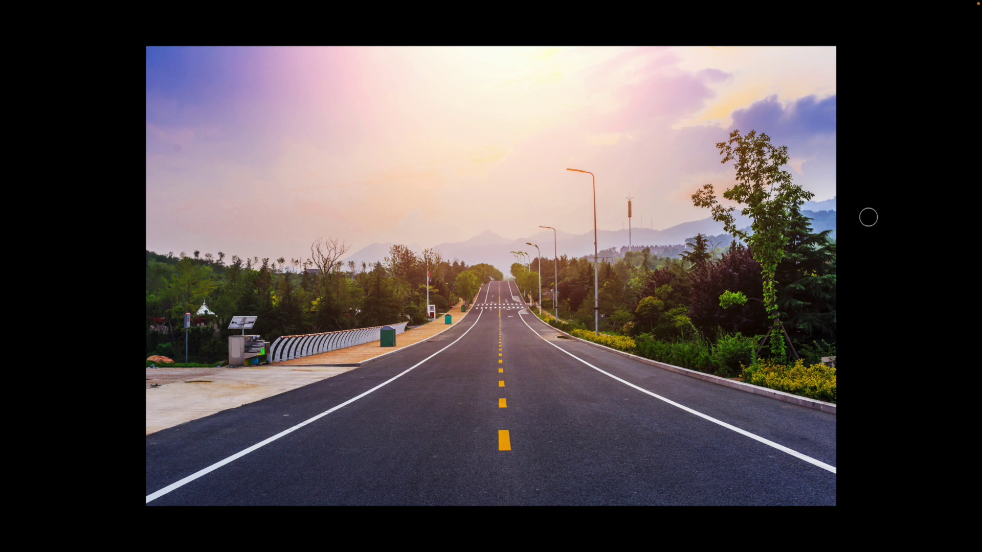
- Zoom out, fit the whole photo on screen, and return to Standard screen mode
{"action": "key", "text": "ctrl+minus"}
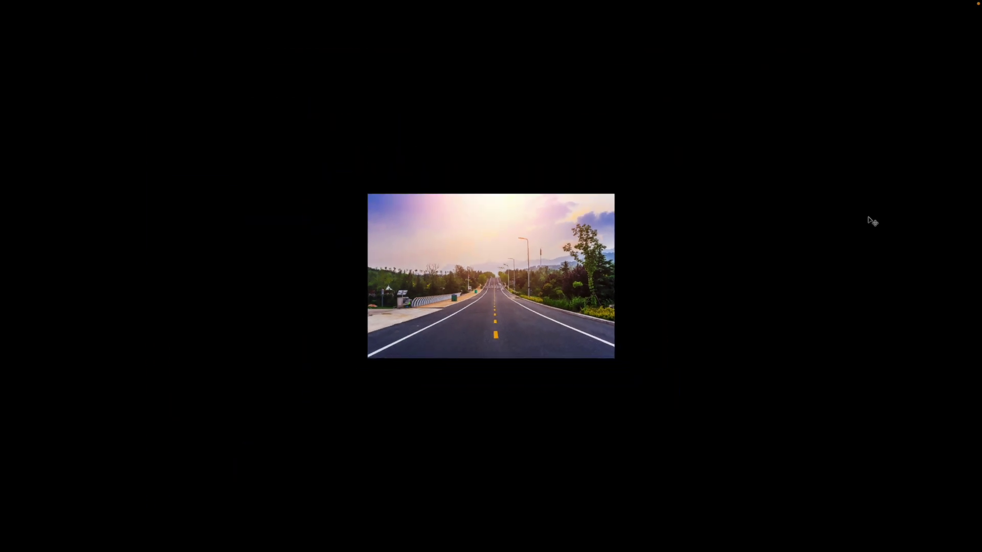
{"action": "key", "text": "ctrl+0"}
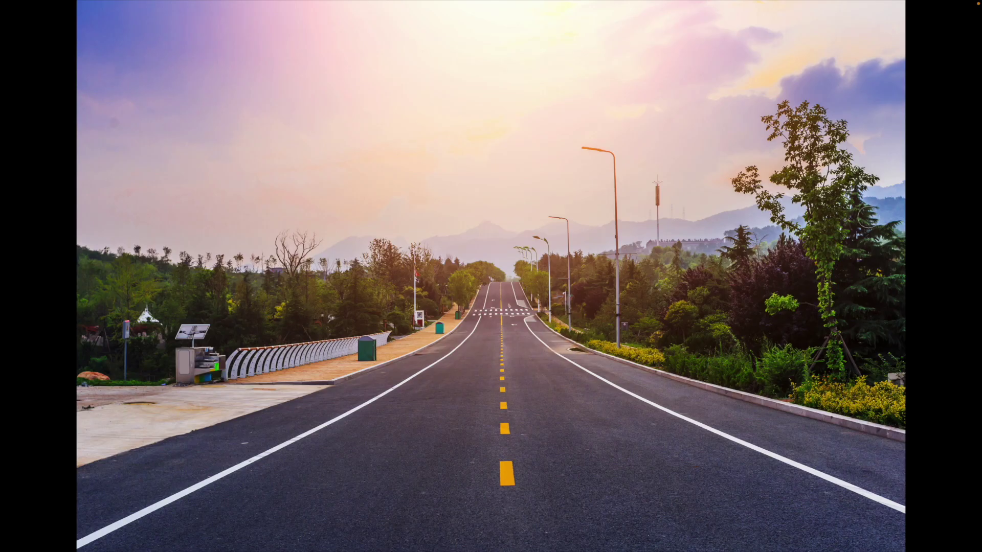
{"action": "key", "text": "f"}
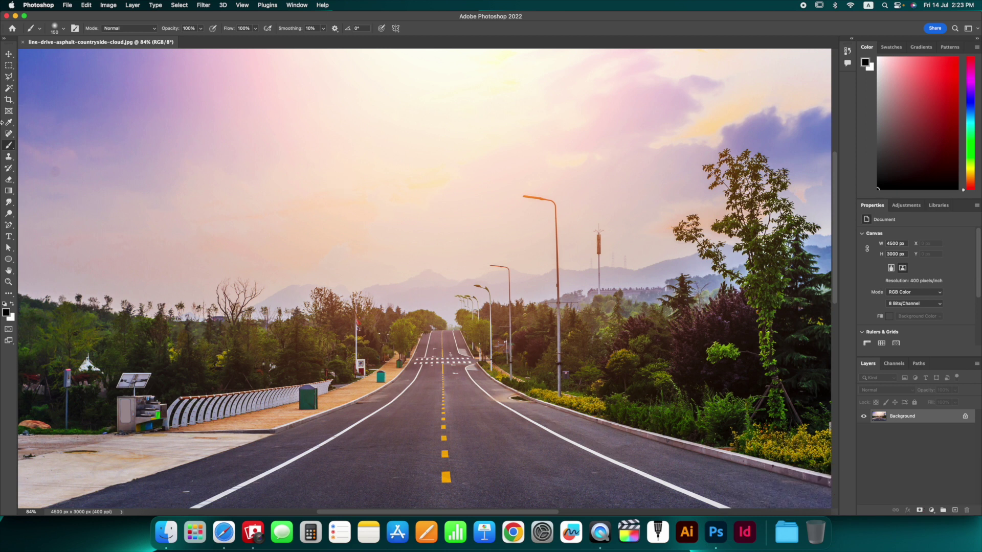
- Set the foreground colour to pure red
{"action": "left_click", "coordinate": [6, 313]}
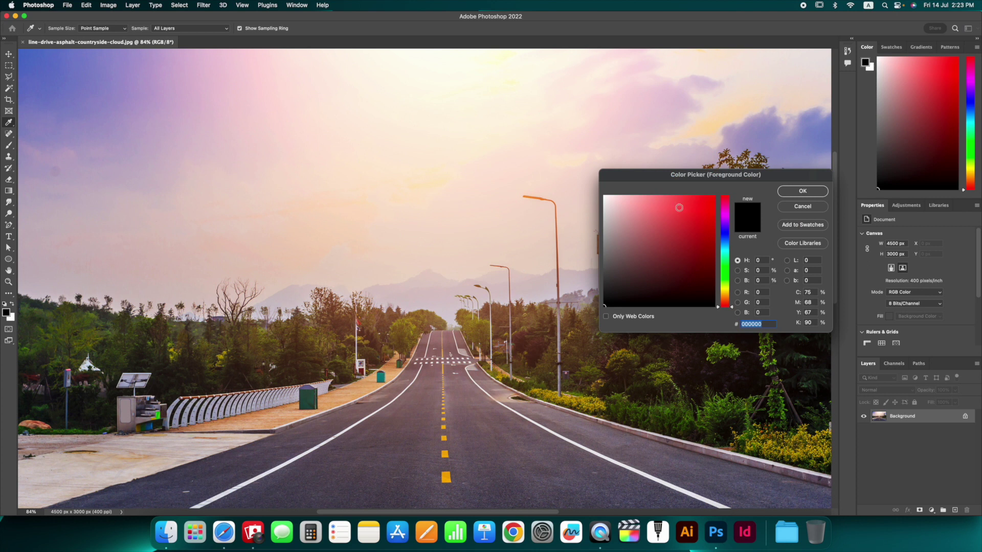
{"action": "left_click", "coordinate": [714, 196]}
{"action": "left_click", "coordinate": [800, 192]}
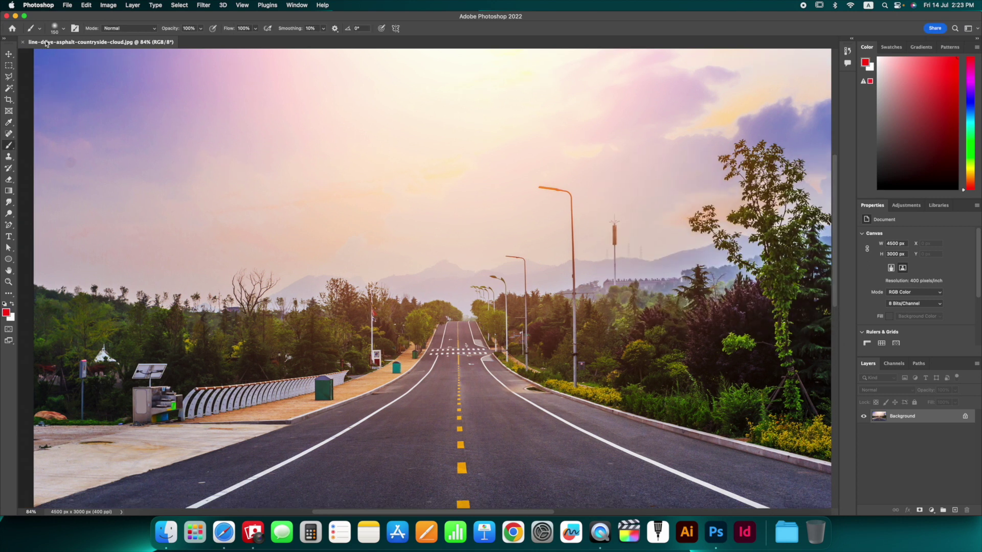
- Set the brush to about 67 px, nudge it larger, and paint a thin red line across the sky
{"action": "left_click", "coordinate": [62, 31]}
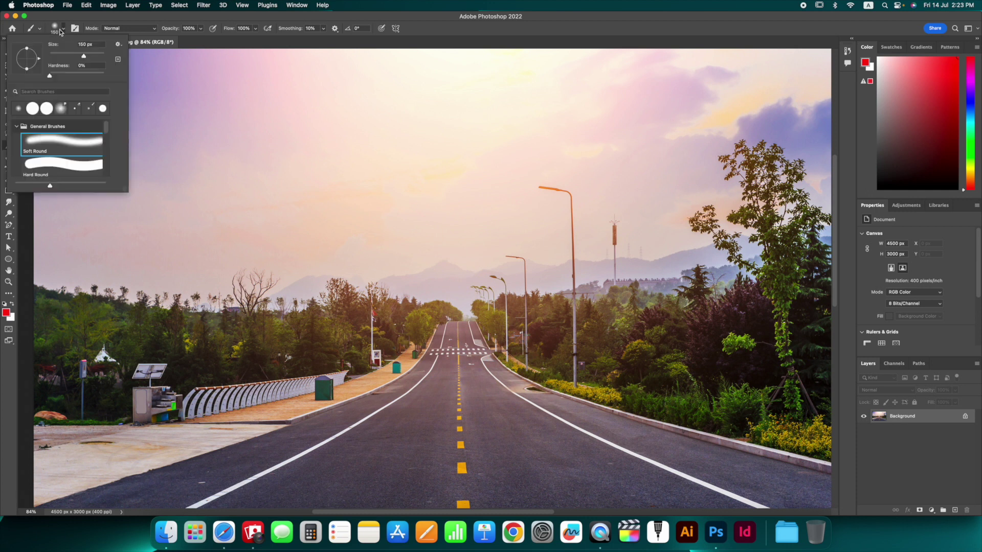
{"action": "left_click_drag", "start_coordinate": [82, 56], "coordinate": [72, 57]}
{"action": "key", "text": "Return"}
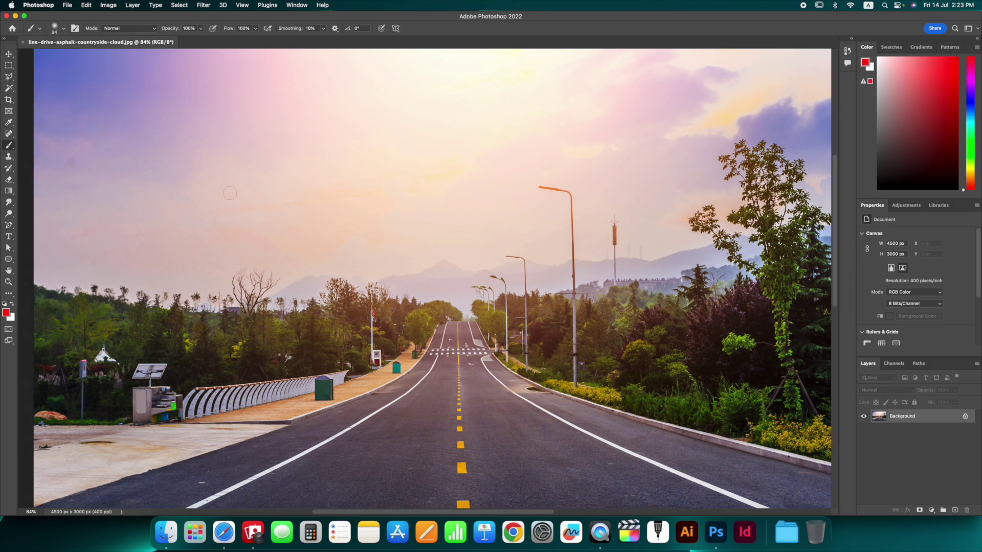
{"action": "left_click_drag", "start_coordinate": [162, 120], "coordinate": [376, 120]}
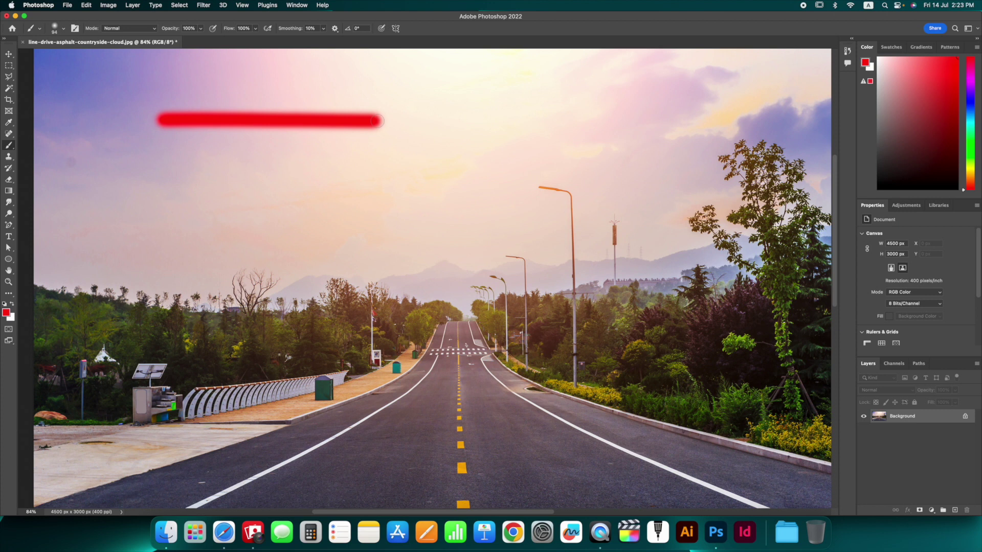
- Paint red sky strokes at about 600 px and 300 px, resizing the brush with [ and ]
{"action": "key", "text": "bracketright"}
{"action": "key", "text": "bracketright"}
{"action": "key", "text": "bracketright"}
{"action": "key", "text": "bracketright"}
{"action": "key", "text": "bracketright"}
{"action": "key", "text": "bracketright"}
{"action": "left_click_drag", "start_coordinate": [205, 233], "coordinate": [408, 235]}
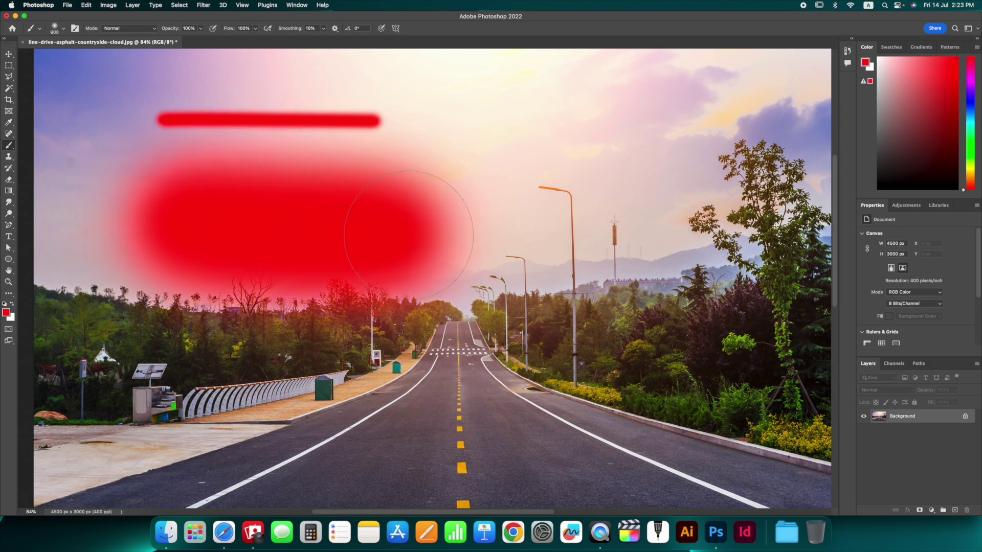
{"action": "key", "text": "bracketleft"}
{"action": "key", "text": "bracketleft"}
{"action": "key", "text": "bracketleft"}
{"action": "key", "text": "bracketleft"}
{"action": "key", "text": "bracketleft"}
{"action": "key", "text": "bracketleft"}
{"action": "key", "text": "bracketleft"}
{"action": "key", "text": "bracketleft"}
{"action": "scroll", "coordinate": [503, 160], "scroll_direction": "down", "scroll_amount": 3}
{"action": "left_click_drag", "start_coordinate": [509, 148], "coordinate": [662, 142]}
{"action": "key", "text": "bracketright"}
{"action": "key", "text": "bracketright"}
{"action": "key", "text": "bracketright"}
{"action": "left_click_drag", "start_coordinate": [522, 194], "coordinate": [630, 197]}
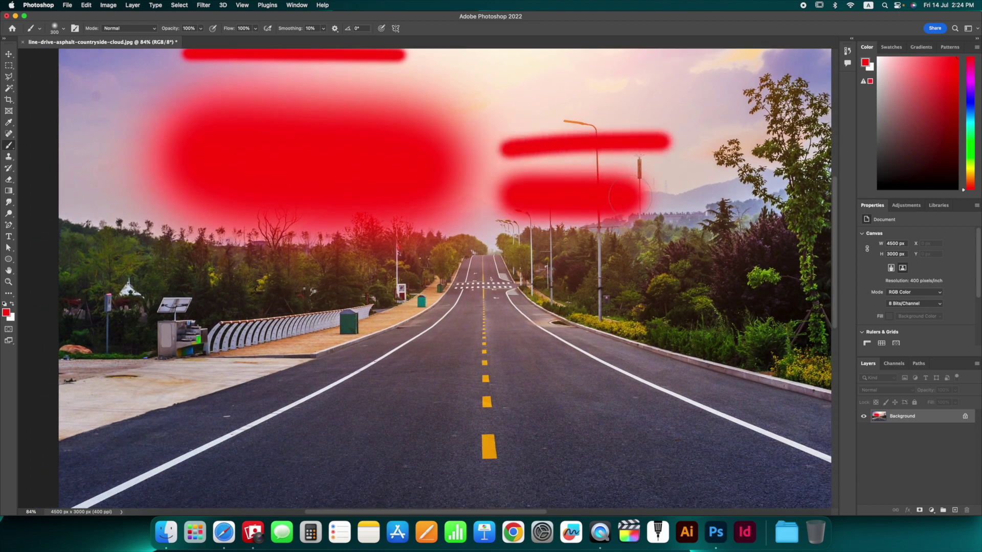
{"action": "scroll", "coordinate": [629, 197], "scroll_direction": "down", "scroll_amount": 2}
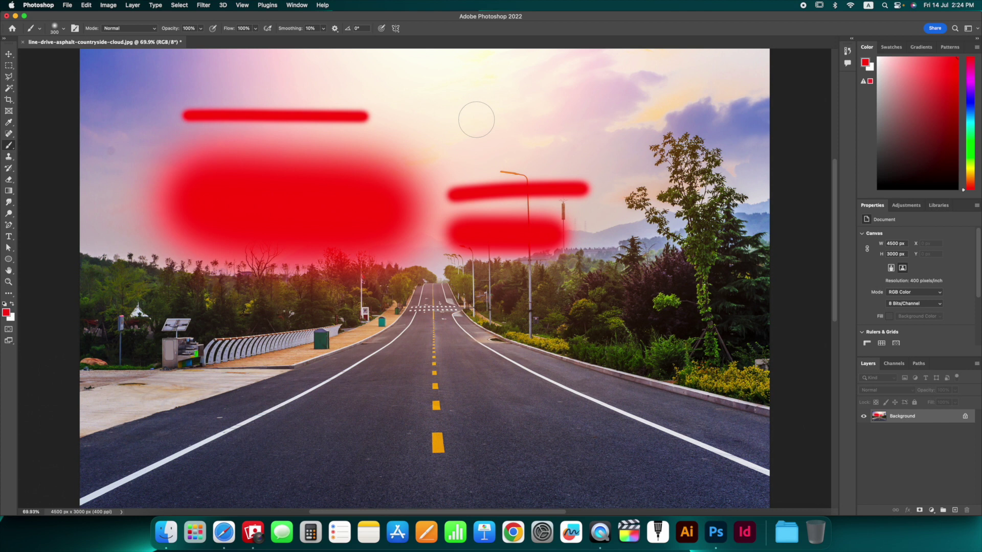
- Paint hard- and soft-edged red strokes across sky and road, then revert the photo with F12
{"action": "key", "text": "bracketright"}
{"action": "mouse_move", "coordinate": [467, 120]}
{"action": "left_mouse_down"}
{"action": "mouse_move", "coordinate": [446, 129]}
{"action": "mouse_move", "coordinate": [601, 117]}
{"action": "left_mouse_up"}
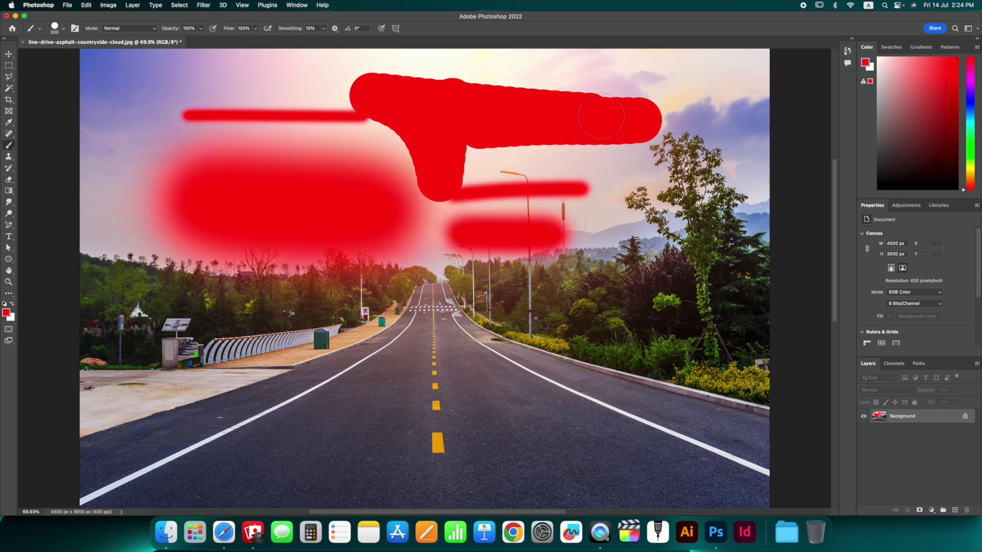
{"action": "key", "text": "shift+bracketleft"}
{"action": "key", "text": "shift+bracketleft"}
{"action": "key", "text": "shift+bracketleft"}
{"action": "left_click_drag", "start_coordinate": [690, 182], "coordinate": [147, 75]}
{"action": "scroll", "coordinate": [148, 82], "scroll_direction": "up", "scroll_amount": 2}
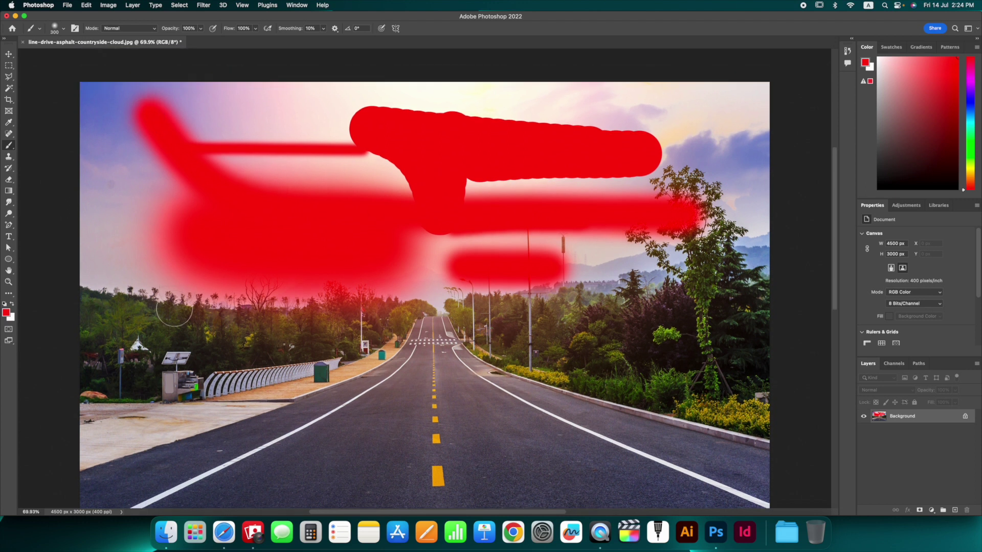
{"action": "left_click_drag", "start_coordinate": [153, 340], "coordinate": [304, 420]}
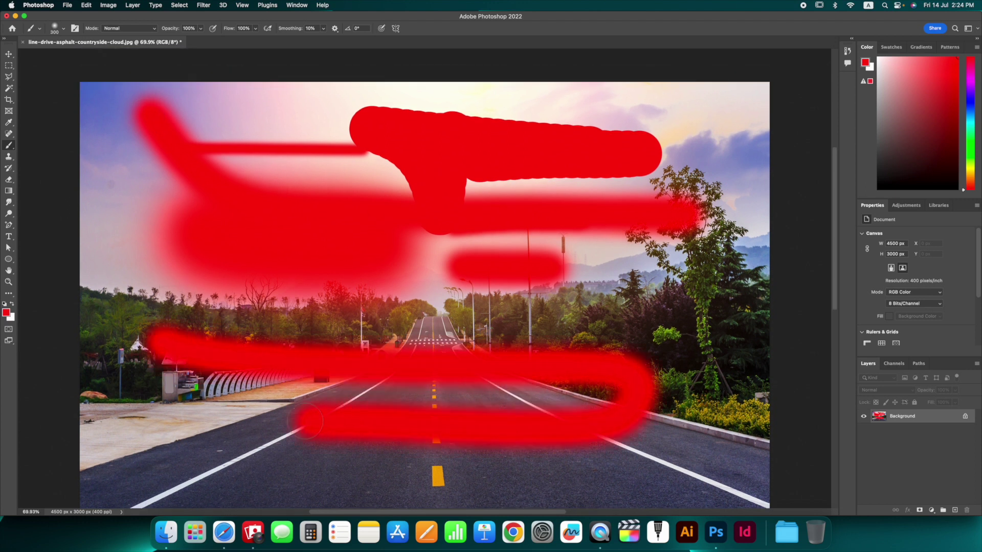
{"action": "key", "text": "shift+bracketright"}
{"action": "key", "text": "shift+bracketright"}
{"action": "key", "text": "shift+bracketright"}
{"action": "key", "text": "shift+bracketright"}
{"action": "left_click_drag", "start_coordinate": [306, 421], "coordinate": [430, 429]}
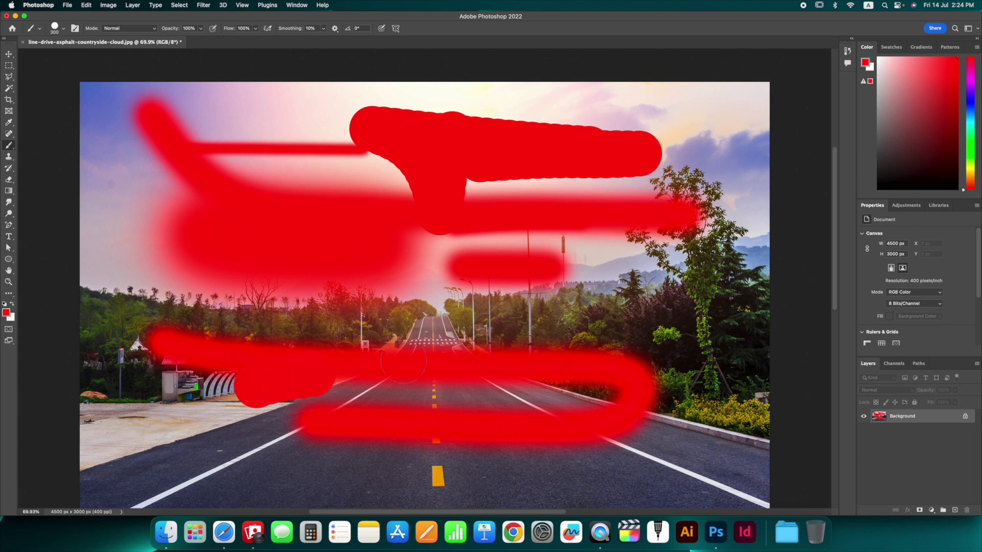
{"action": "key", "text": "F12"}
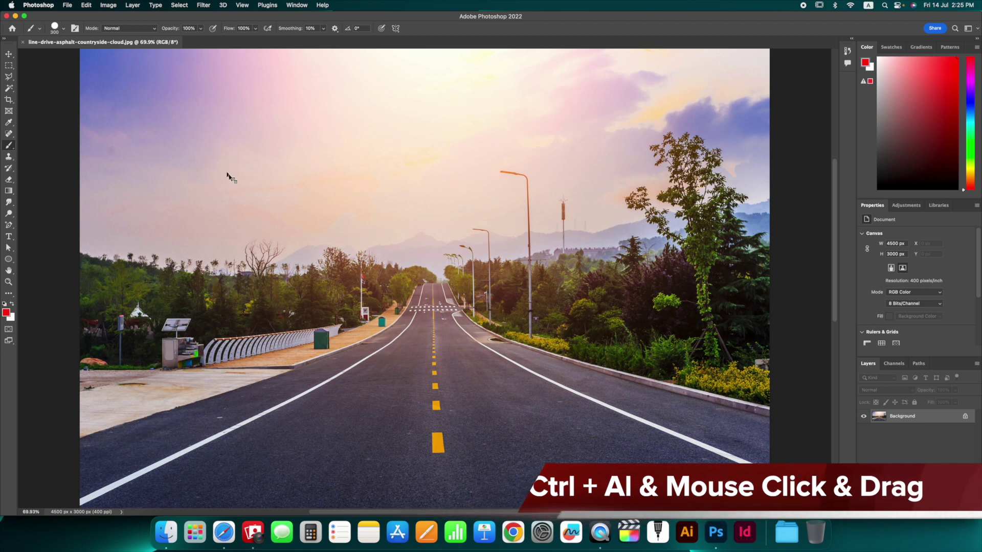
- Resize the brush on canvas by Ctrl+Option dragging, settling at about 409 px
{"action": "left_click", "coordinate": [214, 146], "text": "ctrl+alt"}
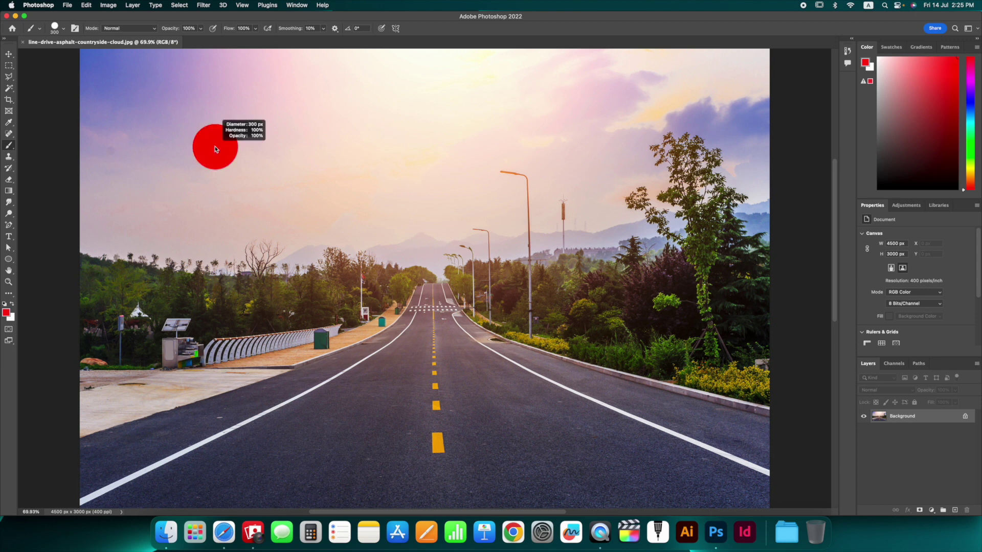
{"action": "mouse_move", "coordinate": [215, 149]}
{"action": "left_mouse_down"}
{"action": "mouse_move", "coordinate": [212, 260]}
{"action": "mouse_move", "coordinate": [209, 253]}
{"action": "left_mouse_up"}
{"action": "mouse_move", "coordinate": [209, 252]}
{"action": "left_mouse_down"}
{"action": "mouse_move", "coordinate": [241, 231]}
{"action": "mouse_move", "coordinate": [221, 56]}
{"action": "mouse_move", "coordinate": [209, 242]}
{"action": "mouse_move", "coordinate": [146, 224]}
{"action": "mouse_move", "coordinate": [307, 230]}
{"action": "left_mouse_up"}
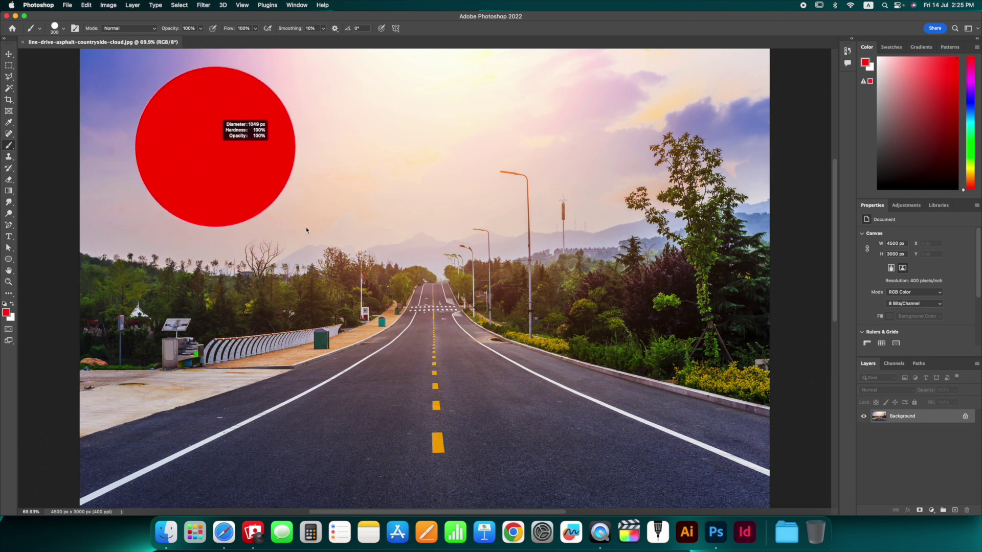
{"action": "left_click_drag", "start_coordinate": [307, 230], "coordinate": [208, 221]}
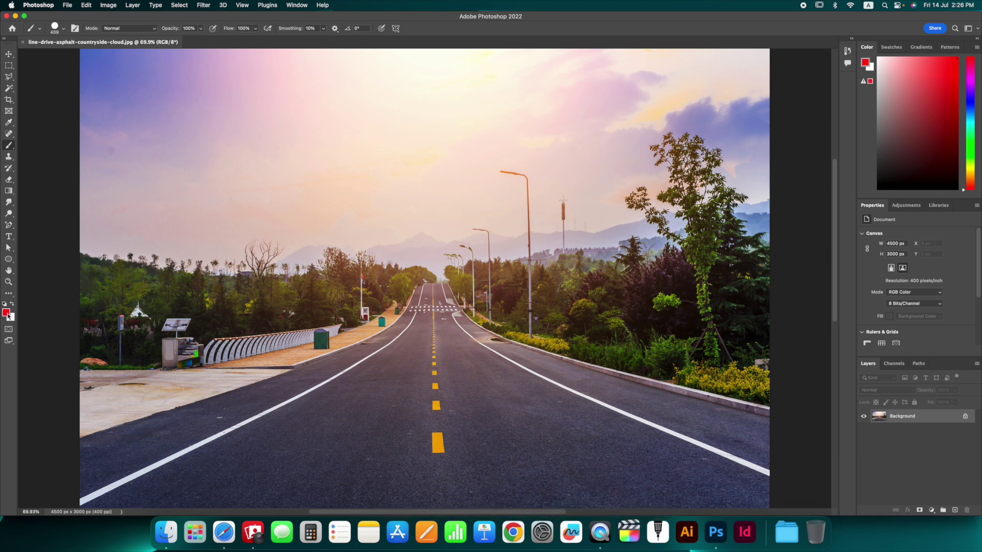
- Choose a new background colour, then reset colours to default black and white with D
{"action": "left_click", "coordinate": [12, 318]}
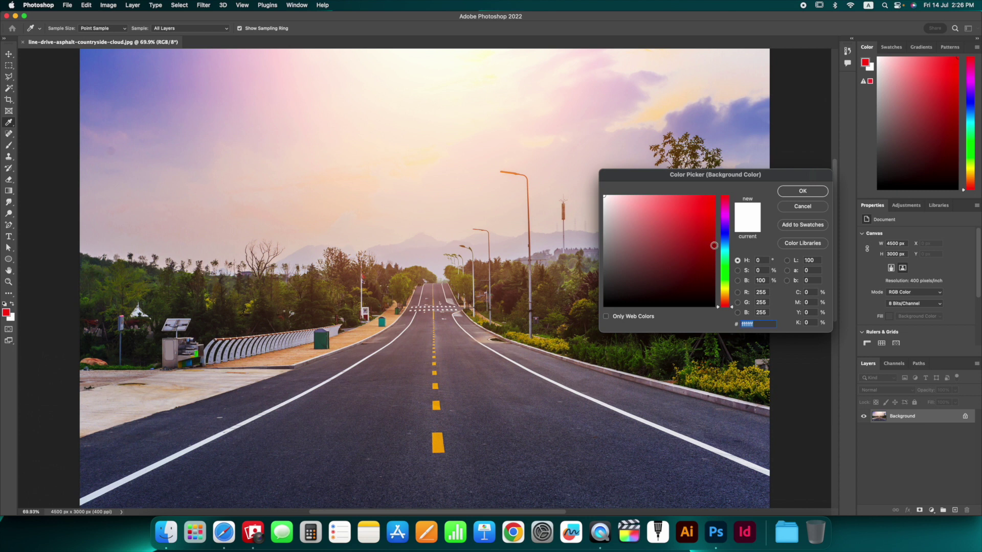
{"action": "left_click", "coordinate": [718, 251]}
{"action": "left_click", "coordinate": [713, 197]}
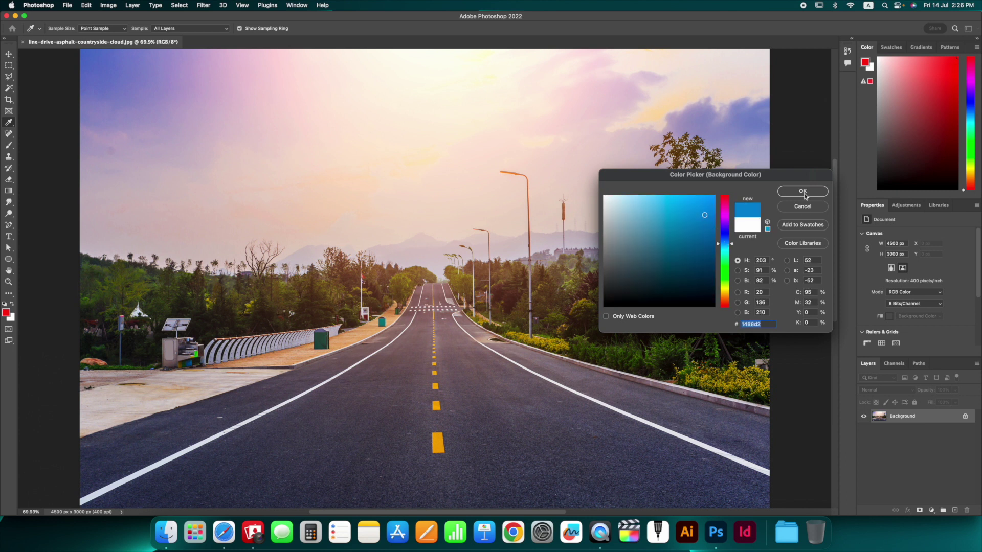
{"action": "left_click", "coordinate": [803, 191]}
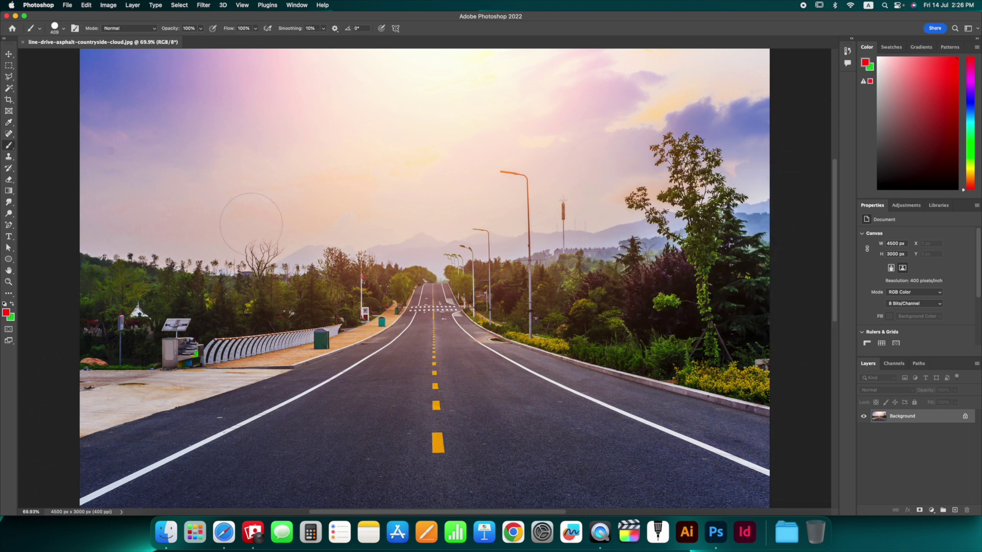
{"action": "key", "text": "d"}
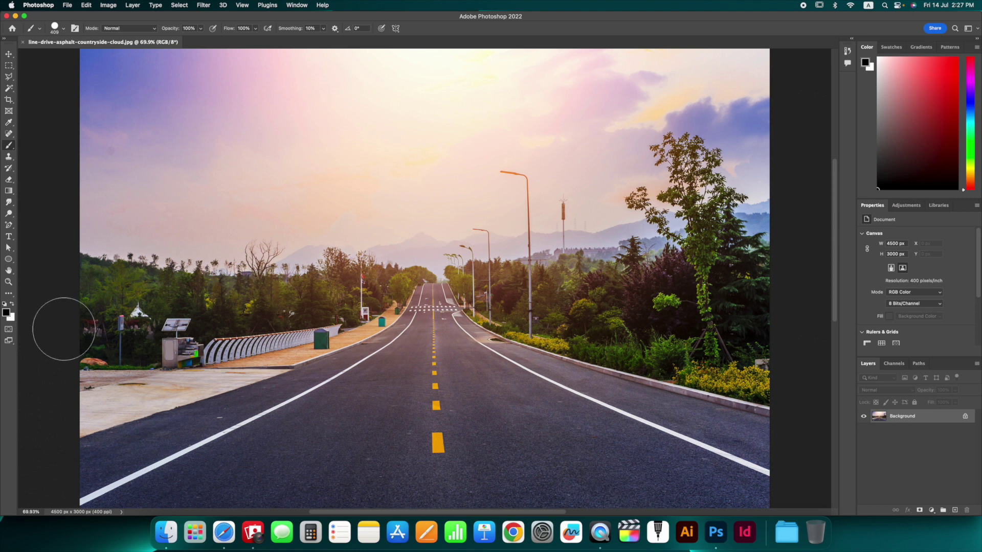
{"action": "scroll", "coordinate": [63, 329], "scroll_direction": "down", "scroll_amount": 2}
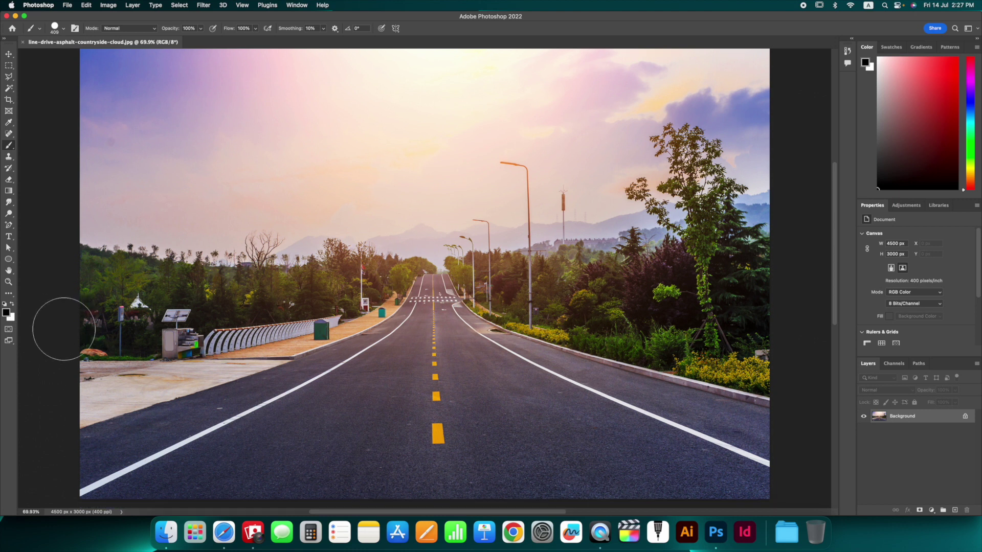
{"action": "key", "text": "x"}
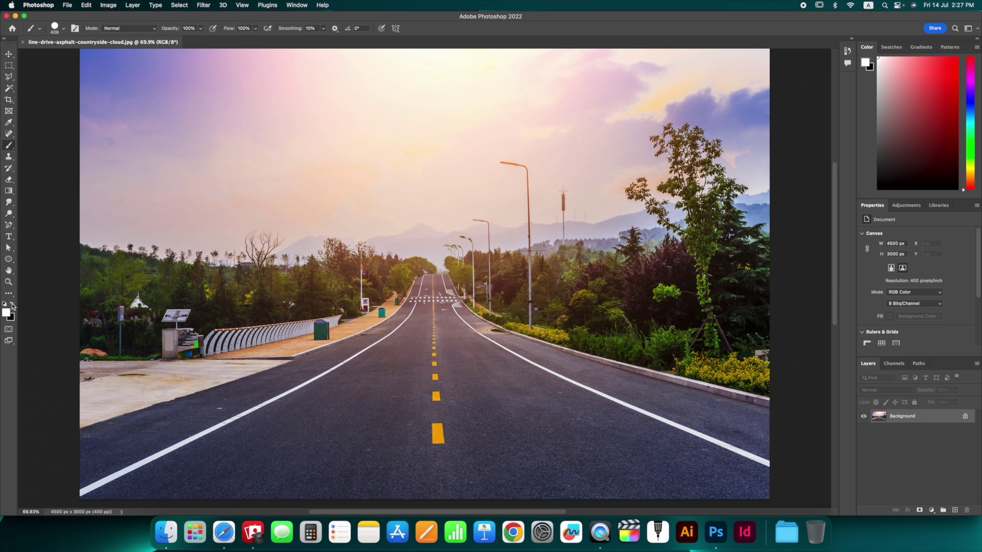
{"action": "left_click", "coordinate": [13, 307]}
{"action": "left_click", "coordinate": [13, 307]}
{"action": "left_click", "coordinate": [13, 306]}
{"action": "left_click", "coordinate": [13, 306]}
{"action": "left_click", "coordinate": [13, 306]}
{"action": "key", "text": "x"}
{"action": "key", "text": "x"}
{"action": "key", "text": "x"}
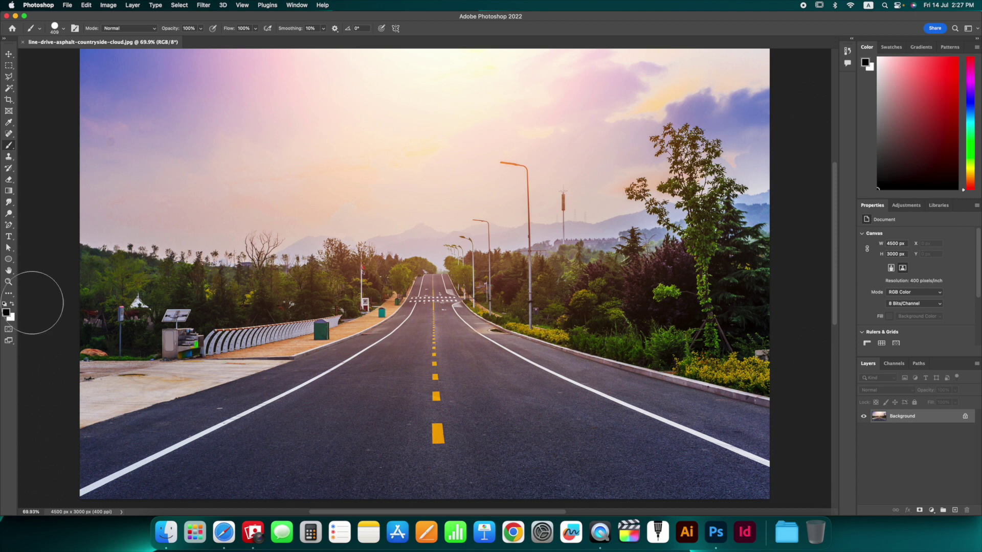
{"action": "key", "text": "x"}
{"action": "key", "text": "x"}
- Set the foreground colour to bright red
{"action": "left_click", "coordinate": [6, 312]}
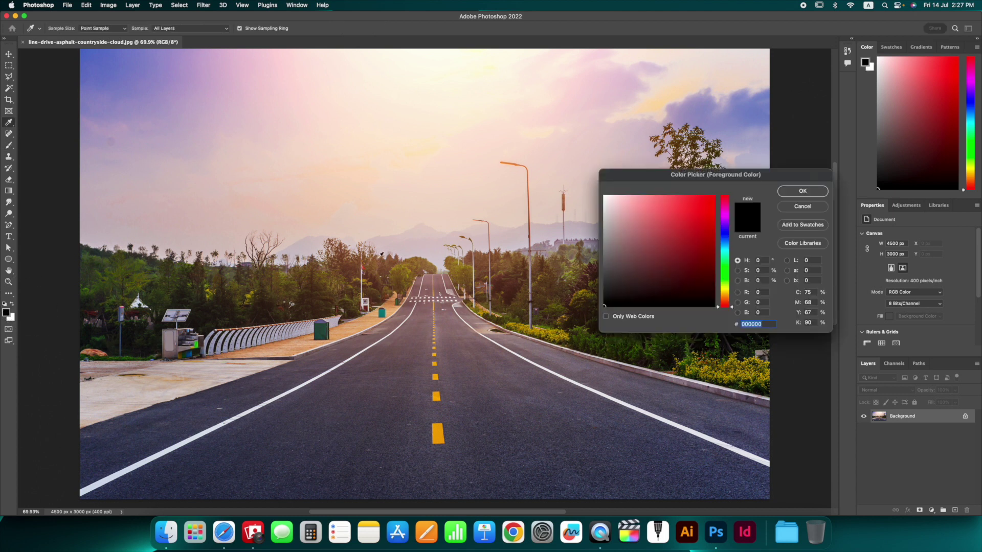
{"action": "left_click", "coordinate": [713, 198]}
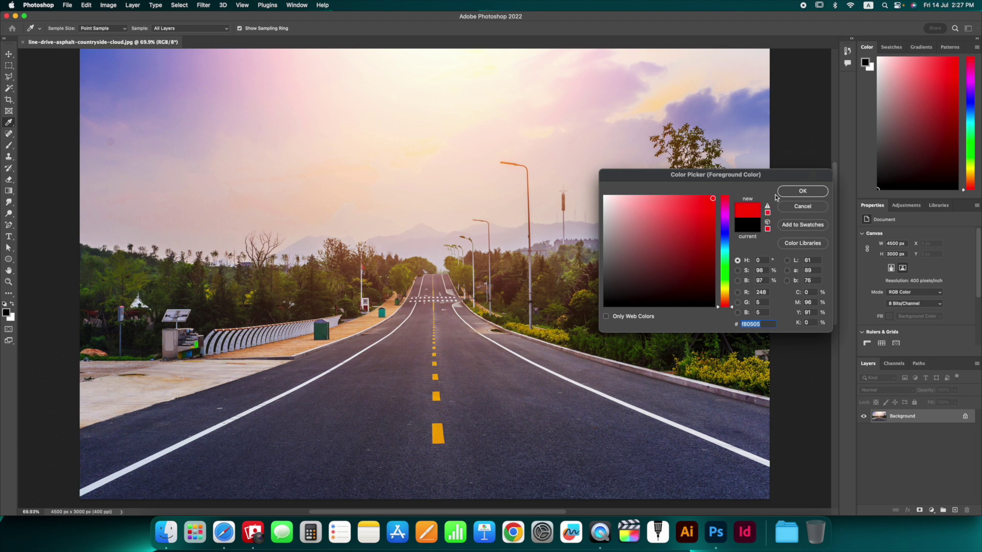
{"action": "left_click", "coordinate": [793, 192]}
- Set the background colour to bright green and the brush size to 200
{"action": "left_click", "coordinate": [11, 317]}
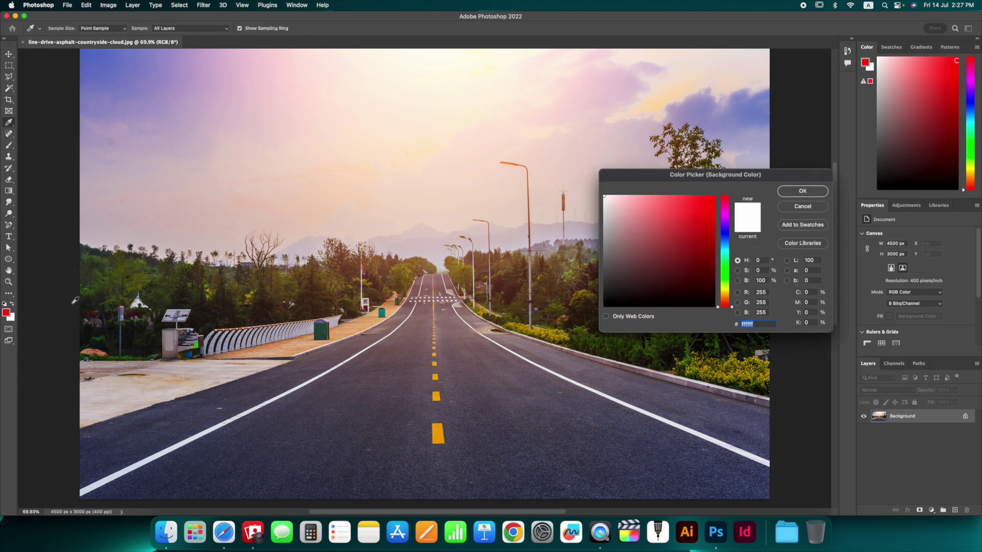
{"action": "left_click", "coordinate": [725, 271]}
{"action": "left_click", "coordinate": [713, 199]}
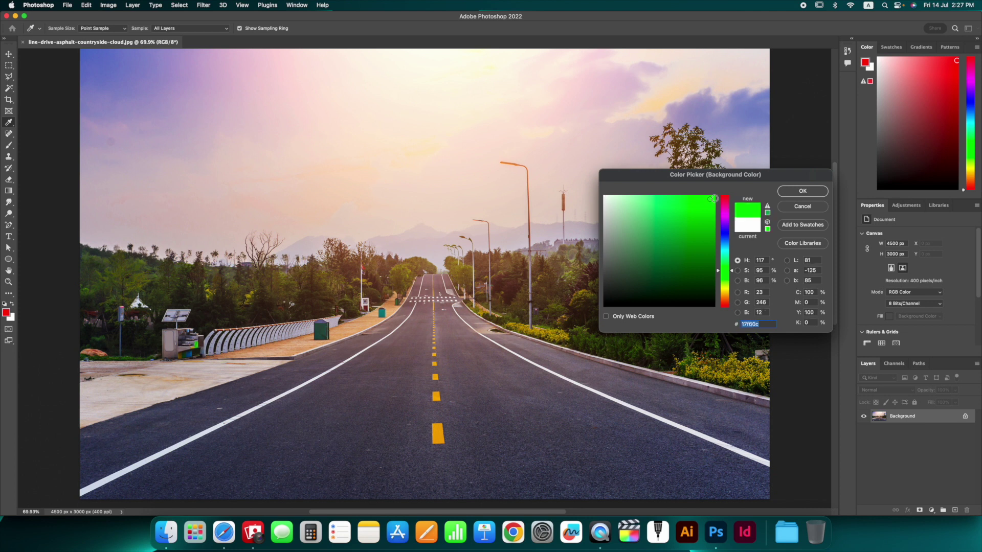
{"action": "left_click", "coordinate": [802, 190]}
{"action": "key", "text": "b"}
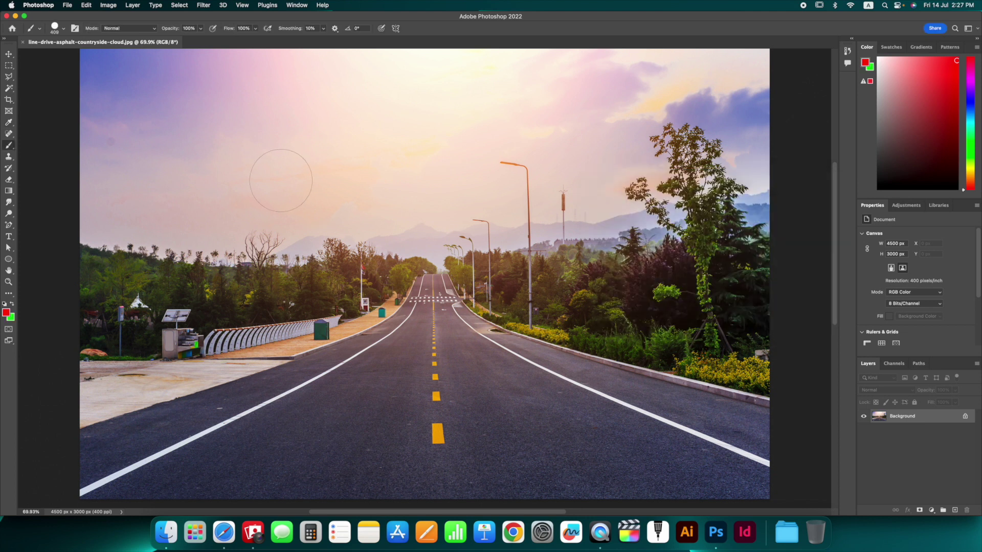
{"action": "key", "text": "bracketleft"}
{"action": "key", "text": "bracketleft"}
{"action": "key", "text": "bracketleft"}
- Paint four stacked sky stripes red, green, red, green, swapping colours with X between strokes
{"action": "left_click_drag", "start_coordinate": [223, 132], "coordinate": [475, 148]}
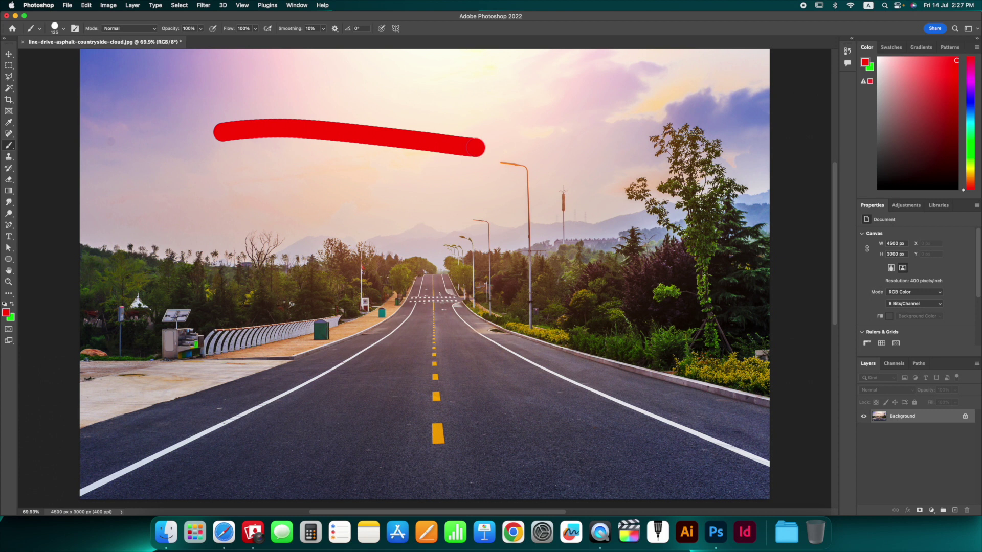
{"action": "key", "text": "x"}
{"action": "left_click_drag", "start_coordinate": [228, 151], "coordinate": [490, 166]}
{"action": "key", "text": "x"}
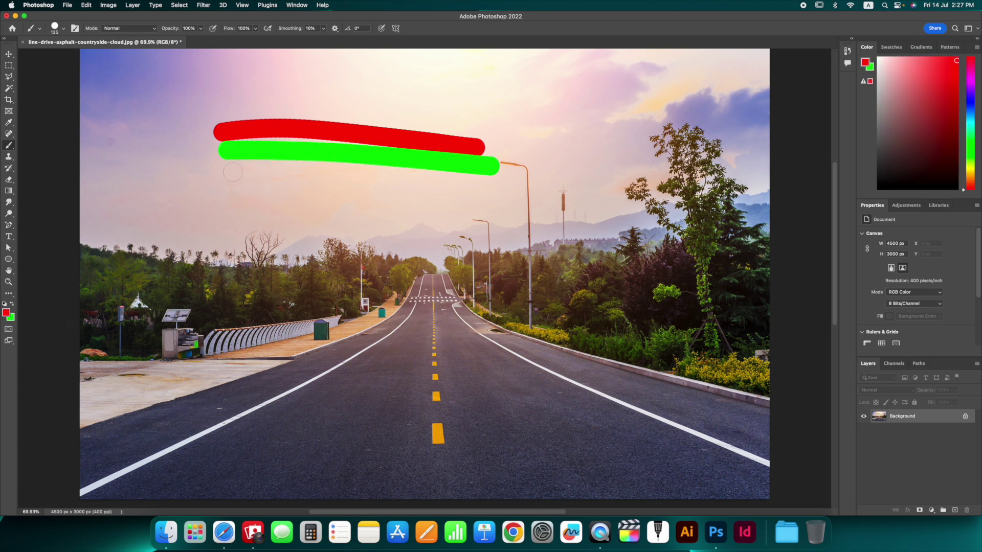
{"action": "left_click_drag", "start_coordinate": [230, 171], "coordinate": [501, 182]}
{"action": "key", "text": "x"}
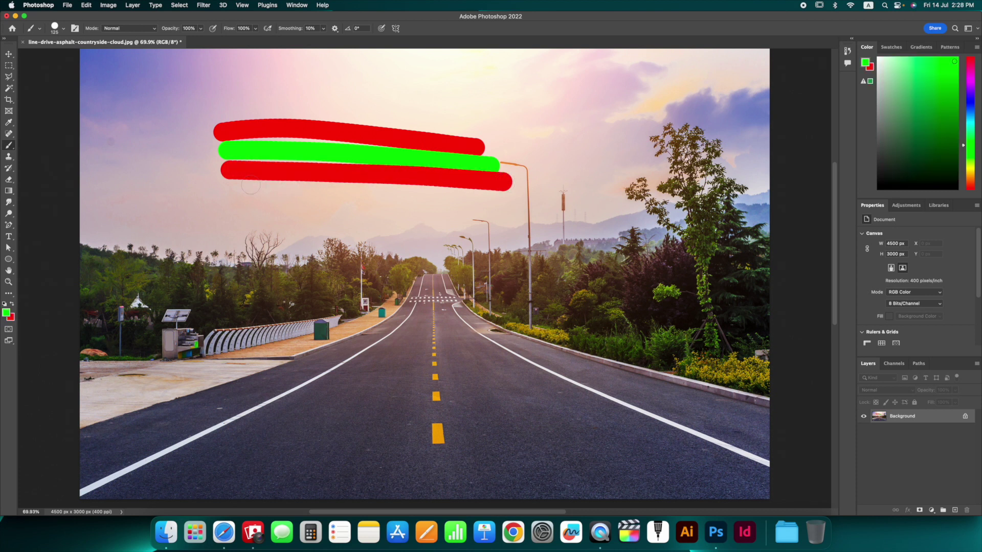
{"action": "left_click_drag", "start_coordinate": [227, 188], "coordinate": [507, 199]}
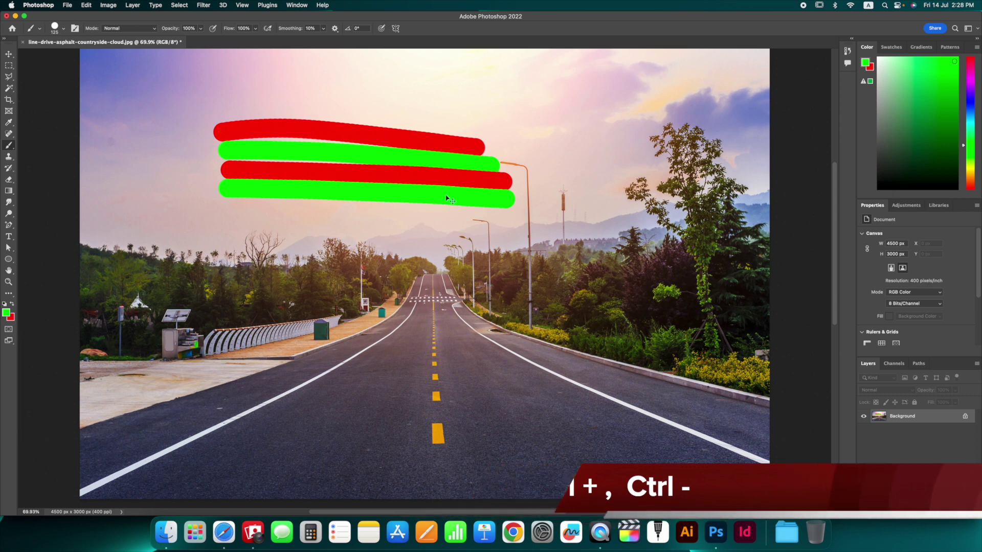
- Zoom in and out between about 50% and 500% on the road, then fit the whole photo on screen
{"action": "key", "text": "super+minus"}
{"action": "key", "text": "super+minus"}
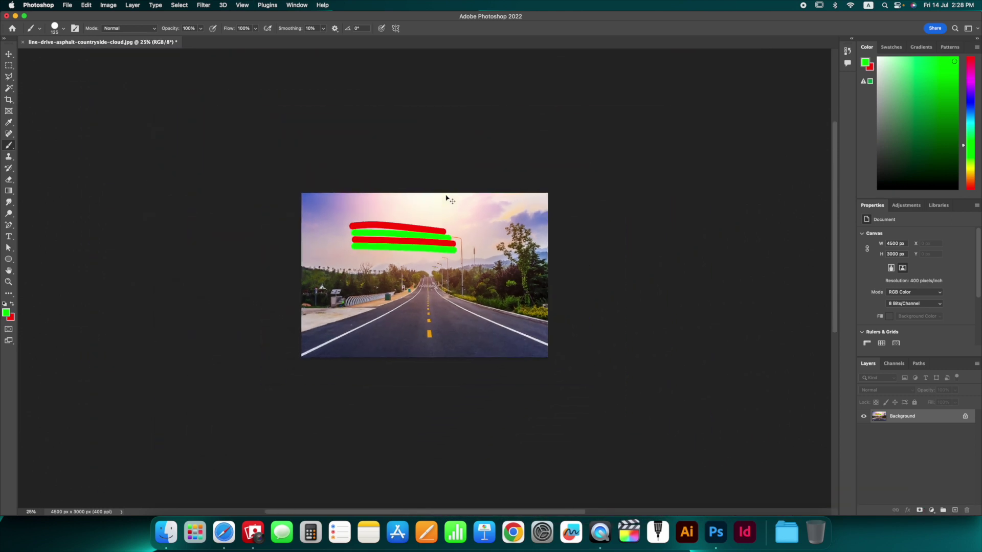
{"action": "key", "text": "super+equal"}
{"action": "key", "text": "super+equal"}
{"action": "key", "text": "super+equal"}
{"action": "key", "text": "super+equal"}
{"action": "key", "text": "super+equal"}
{"action": "key", "text": "super+equal"}
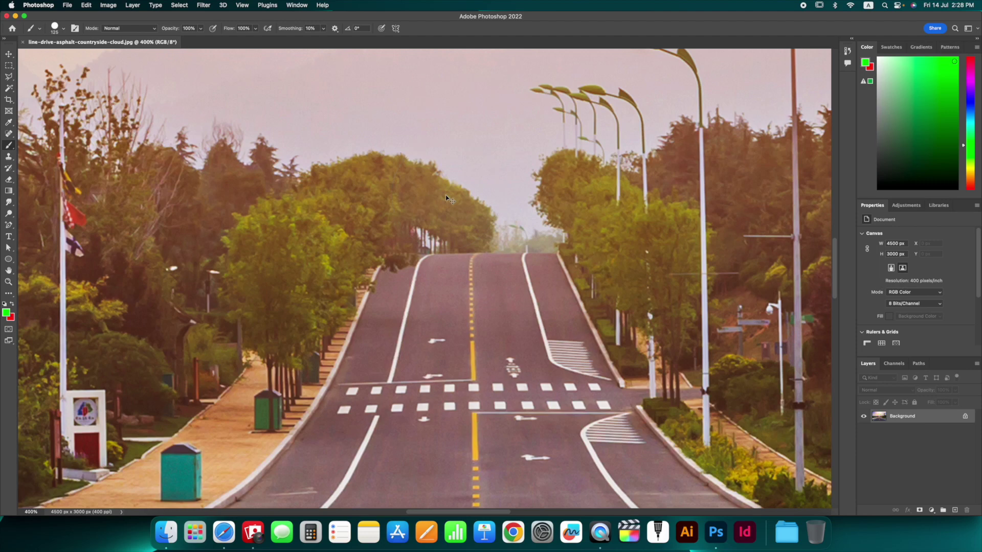
{"action": "key", "text": "super+minus"}
{"action": "key", "text": "super+minus"}
{"action": "key", "text": "super+minus"}
{"action": "key", "text": "super+minus"}
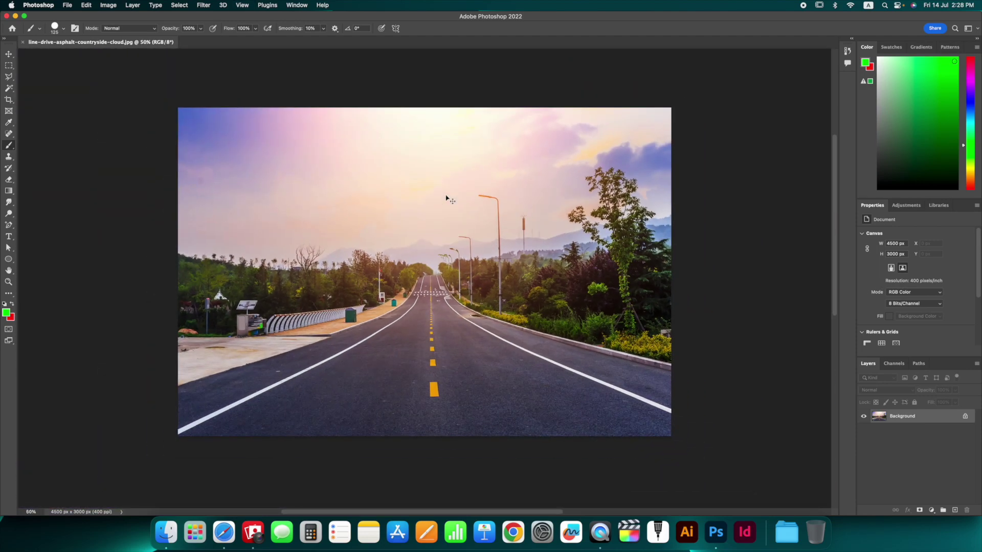
{"action": "key", "text": "super+equal"}
{"action": "key", "text": "super+equal"}
{"action": "key", "text": "super+equal"}
{"action": "key", "text": "super+equal"}
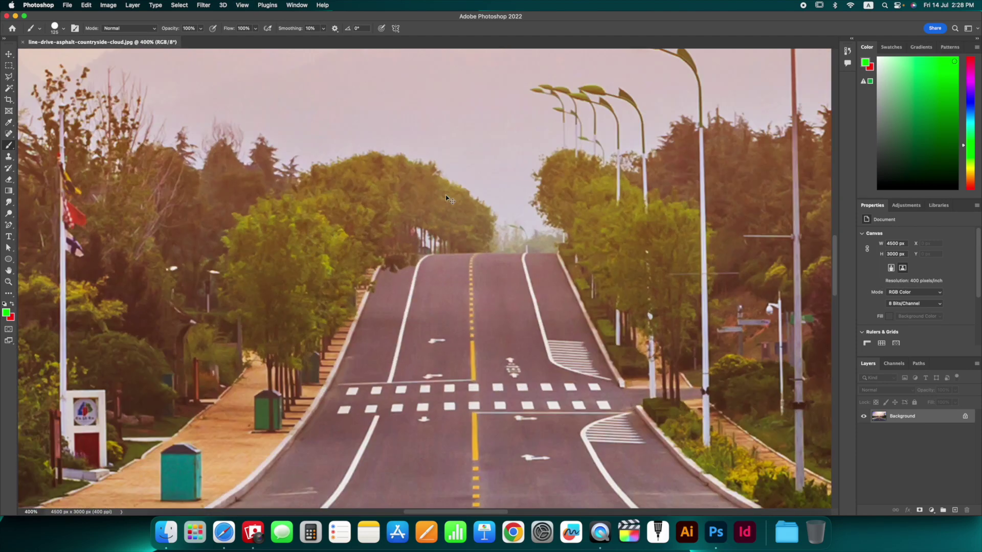
{"action": "key", "text": "super+minus"}
{"action": "key", "text": "super+minus"}
{"action": "key", "text": "super+minus"}
{"action": "key", "text": "super+minus"}
{"action": "key", "text": "super+minus"}
{"action": "key", "text": "super+equal"}
{"action": "key", "text": "super+equal"}
{"action": "key", "text": "super+equal"}
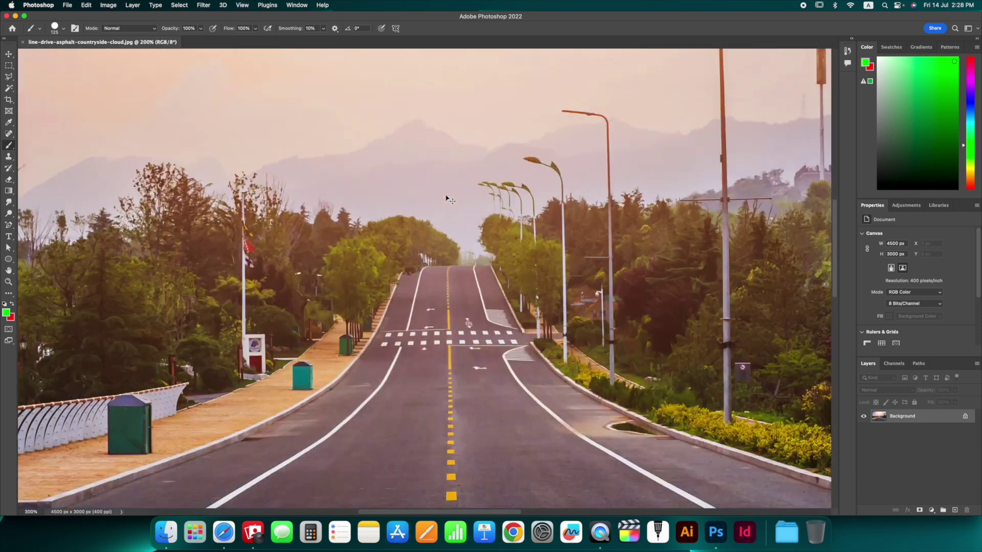
{"action": "key", "text": "super+equal"}
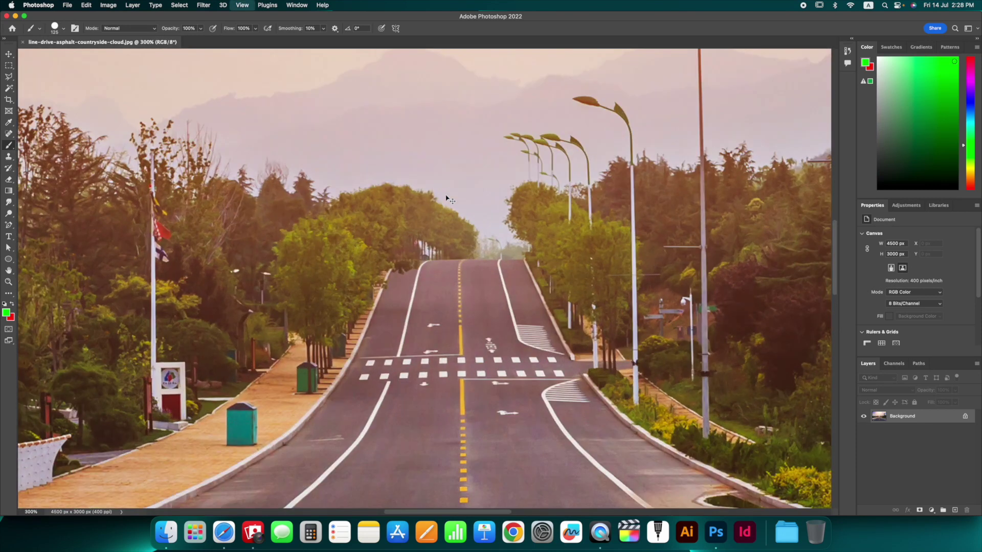
{"action": "key", "text": "super+equal"}
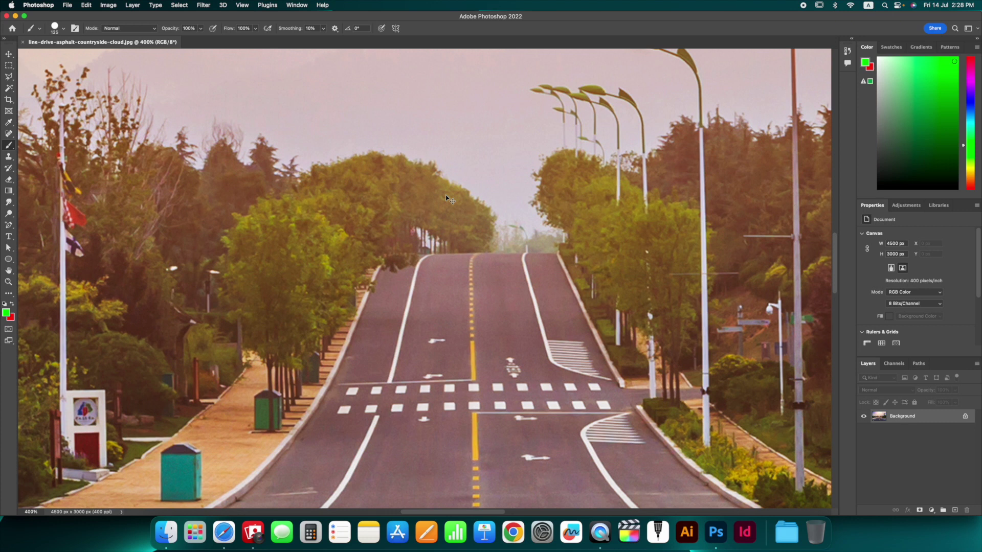
{"action": "key", "text": "super+minus"}
{"action": "key", "text": "super+minus"}
{"action": "key", "text": "super+minus"}
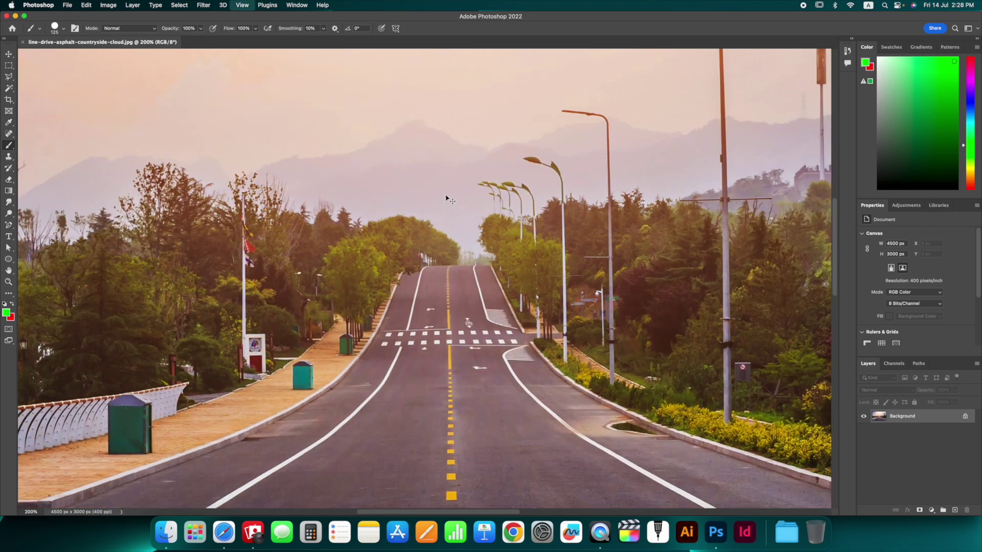
{"action": "key", "text": "super+minus"}
{"action": "key", "text": "super+minus"}
{"action": "key", "text": "super+minus"}
{"action": "key", "text": "super+equal"}
{"action": "key", "text": "super+equal"}
{"action": "key", "text": "super+equal"}
{"action": "key", "text": "super+equal"}
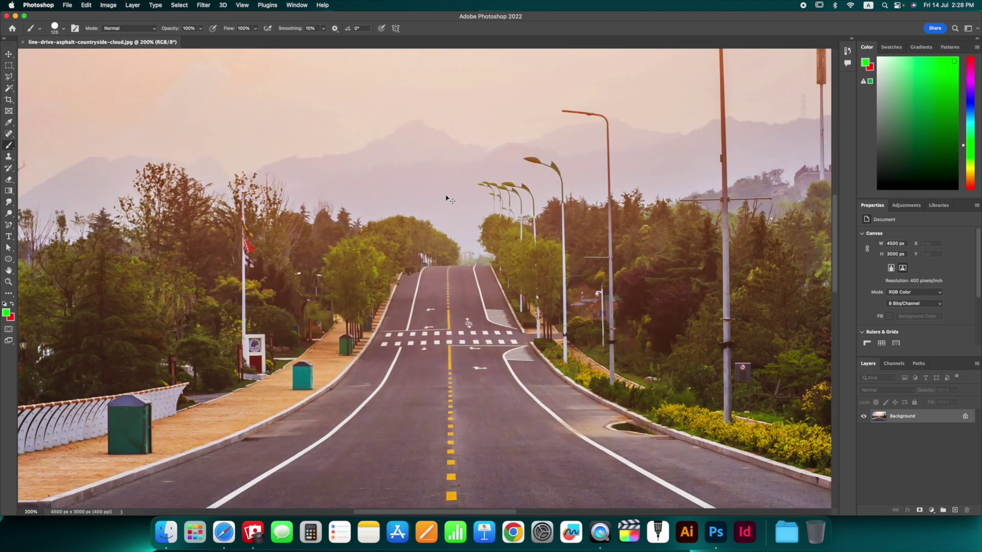
{"action": "key", "text": "super+equal"}
{"action": "key", "text": "super+equal"}
{"action": "key", "text": "super+equal"}
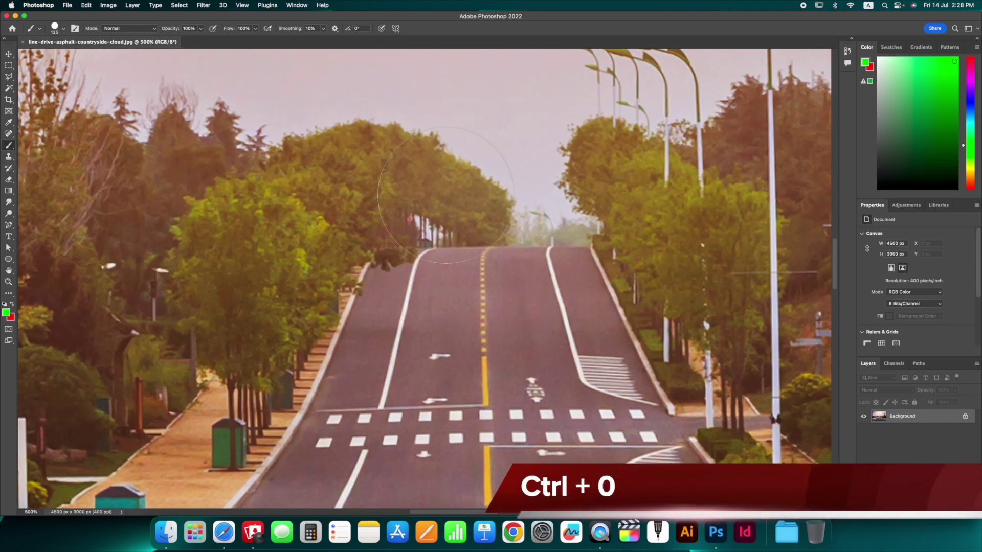
{"action": "key", "text": "super+0"}
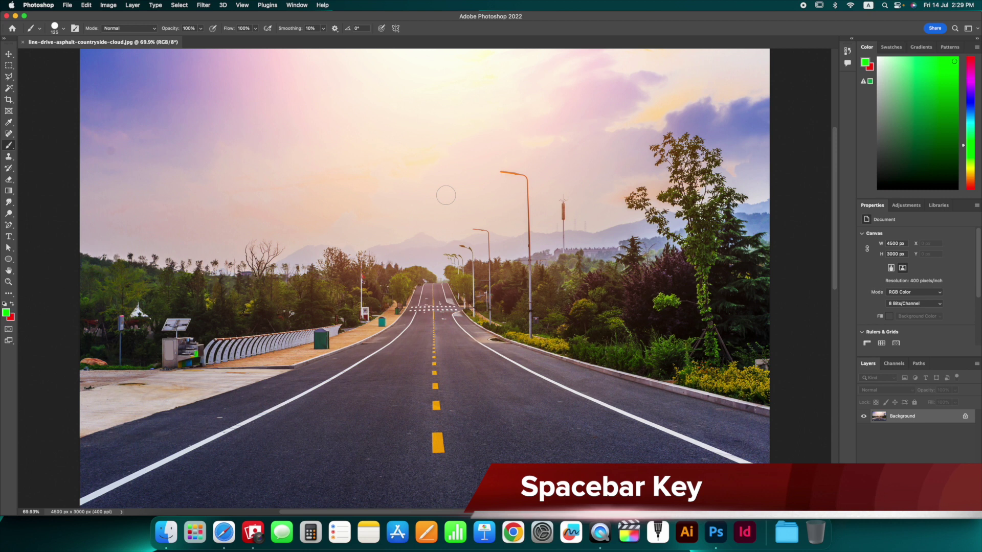
- Zoom to 600% on the road and pan to the trees, flagpole and forest
{"action": "key", "text": "space"}
{"action": "left_click", "coordinate": [446, 198], "text": "super"}
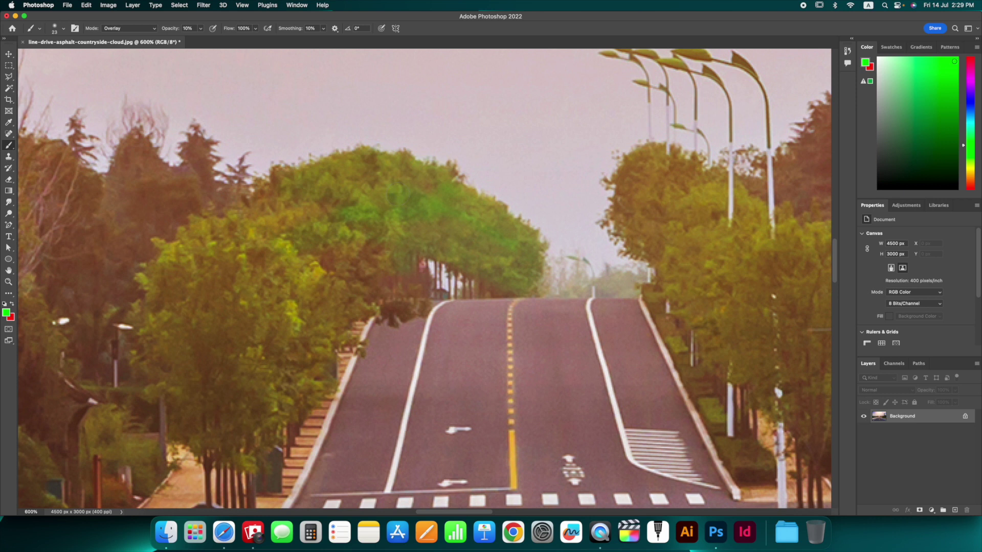
{"action": "left_click_drag", "start_coordinate": [358, 214], "coordinate": [658, 192]}
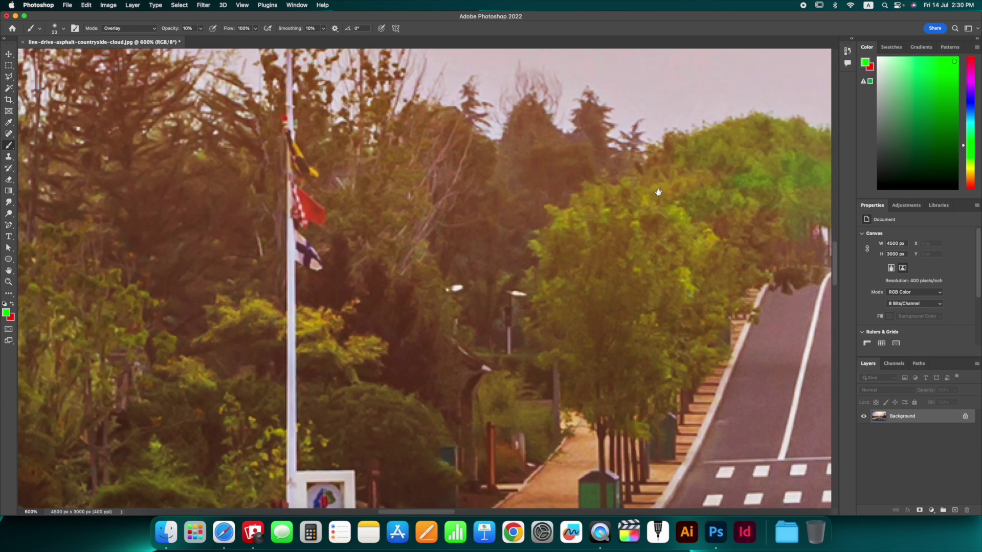
{"action": "left_click_drag", "start_coordinate": [299, 234], "coordinate": [606, 200]}
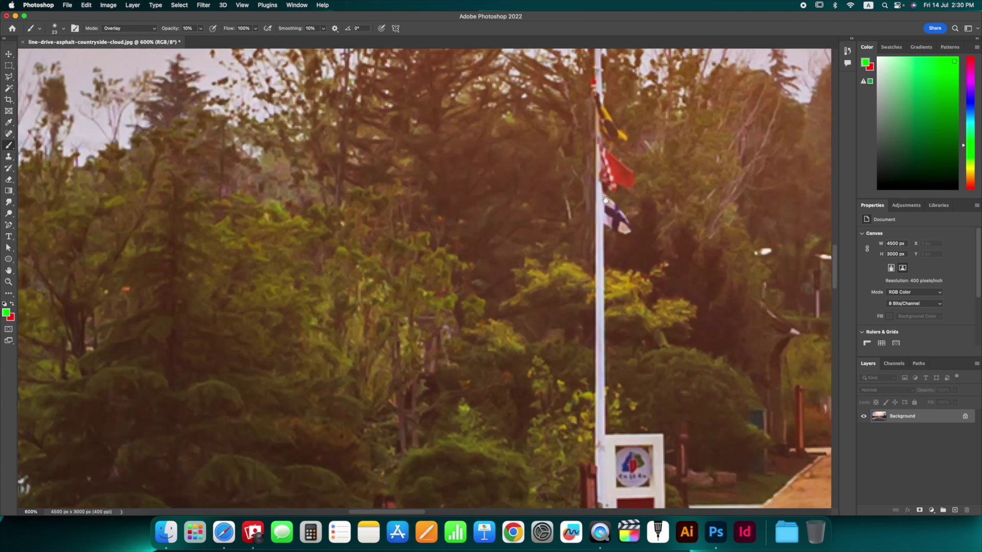
- Scroll across the forest beside the road at 600% magnification
{"action": "scroll", "coordinate": [422, 272], "scroll_direction": "down", "scroll_amount": 1}
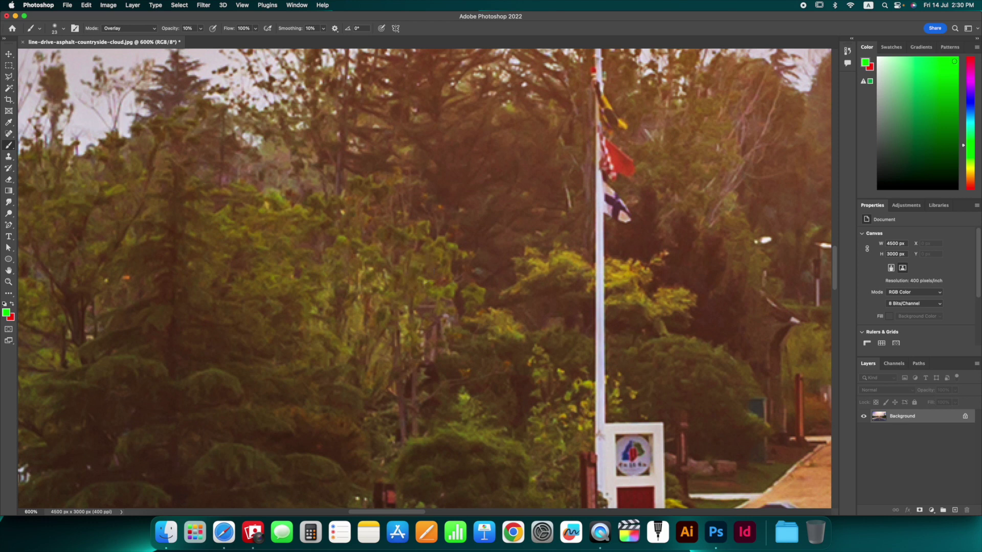
{"action": "scroll", "coordinate": [686, 279], "scroll_direction": "right", "scroll_amount": 5}
{"action": "scroll", "coordinate": [264, 270], "scroll_direction": "right", "scroll_amount": 10}
{"action": "scroll", "coordinate": [263, 269], "scroll_direction": "right", "scroll_amount": 7}
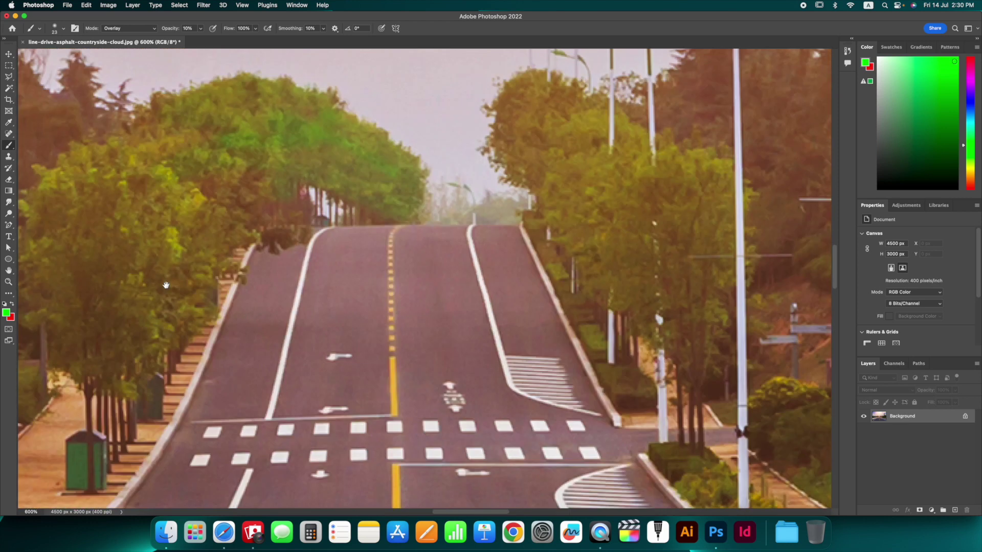
{"action": "scroll", "coordinate": [435, 273], "scroll_direction": "right", "scroll_amount": 6}
{"action": "scroll", "coordinate": [434, 274], "scroll_direction": "right", "scroll_amount": 5}
{"action": "scroll", "coordinate": [432, 279], "scroll_direction": "right", "scroll_amount": 3}
{"action": "scroll", "coordinate": [307, 280], "scroll_direction": "right", "scroll_amount": 6}
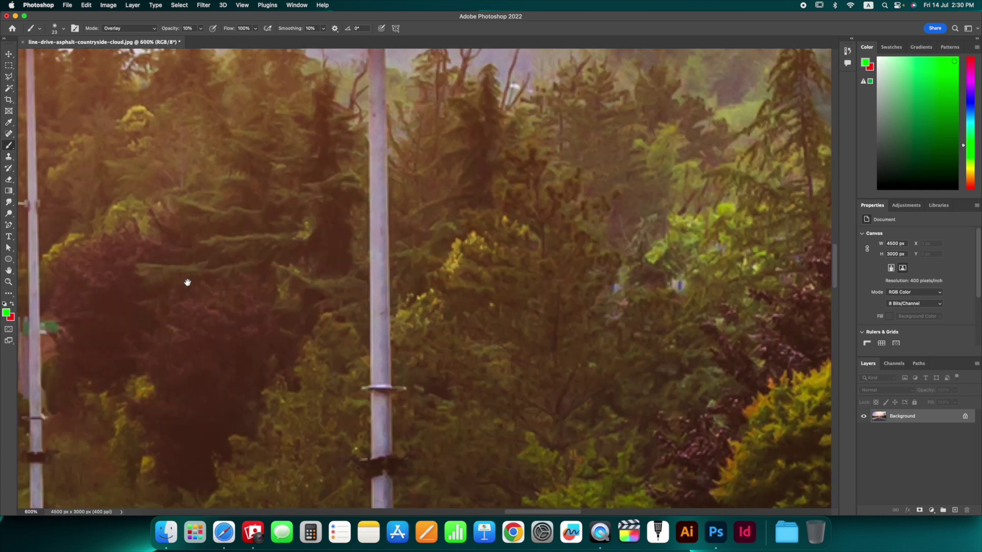
{"action": "scroll", "coordinate": [186, 280], "scroll_direction": "right", "scroll_amount": 4}
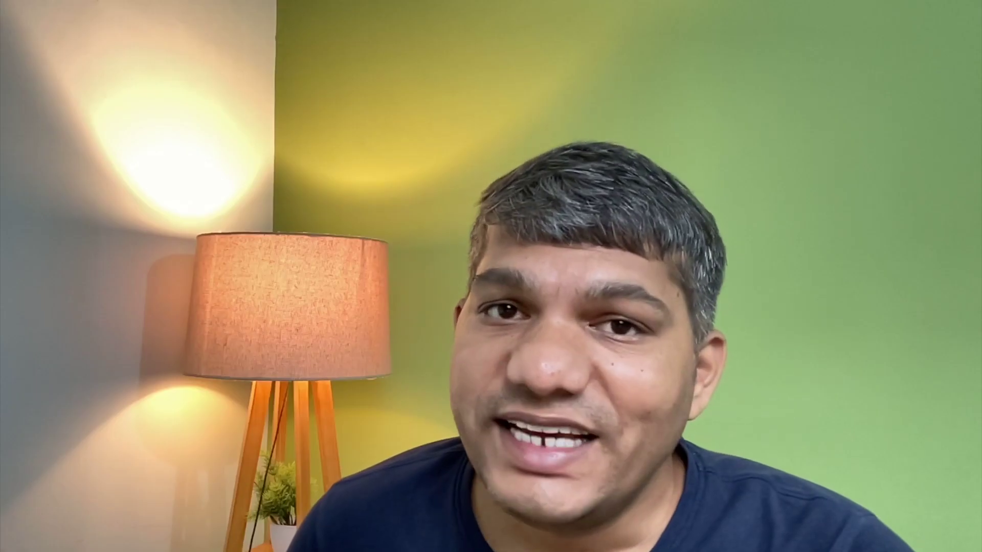